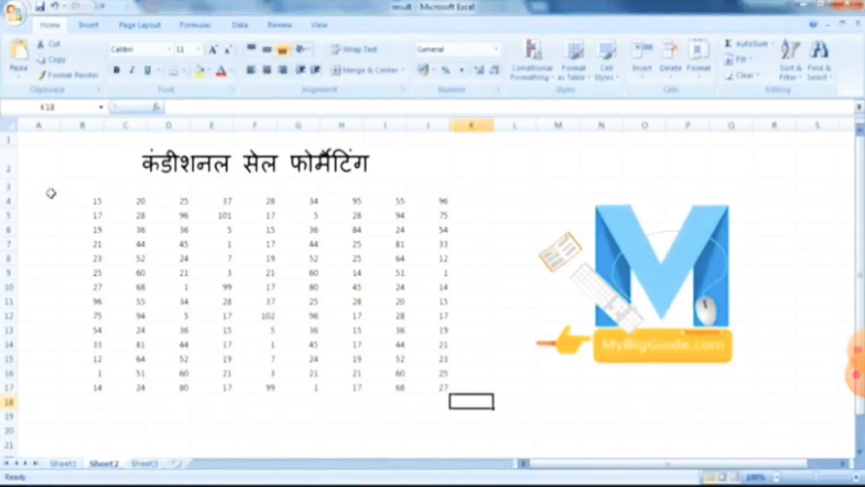
- Highlight cells in B4:J17 that are greater than 100 with green fill and dark green text
{"action": "left_click_drag", "start_coordinate": [72, 194], "coordinate": [438, 387]}
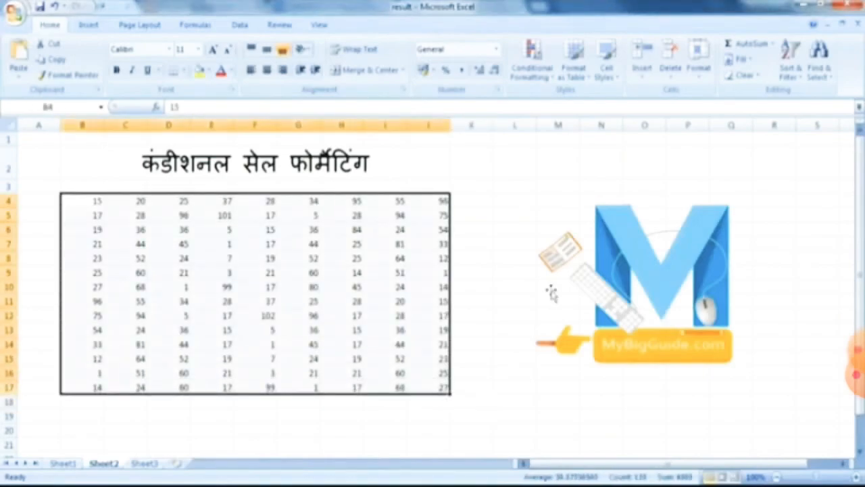
{"action": "left_click", "coordinate": [538, 75]}
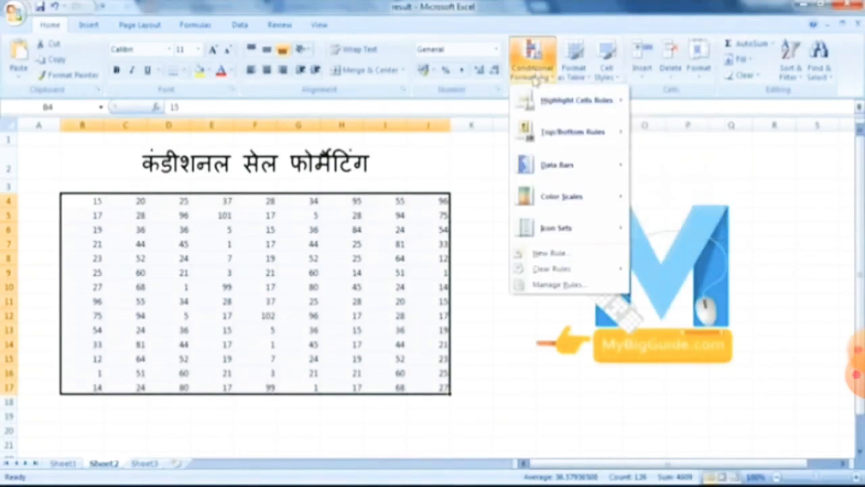
{"action": "mouse_move", "coordinate": [566, 107]}
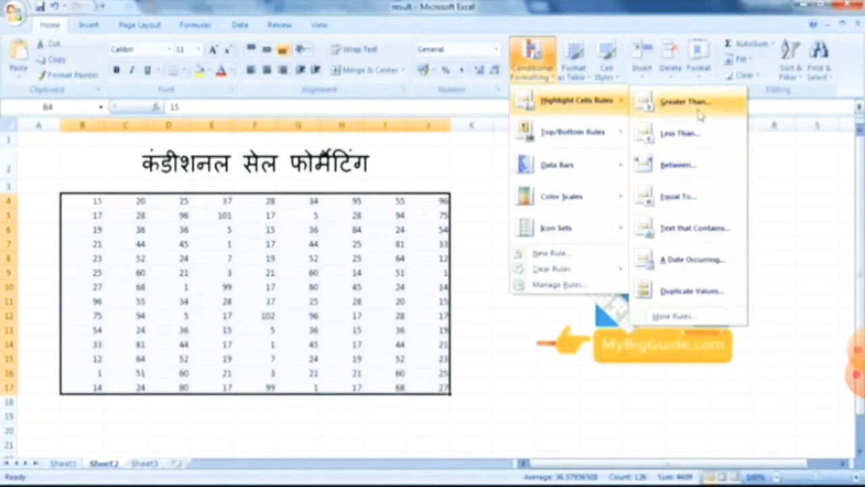
{"action": "left_click", "coordinate": [678, 110]}
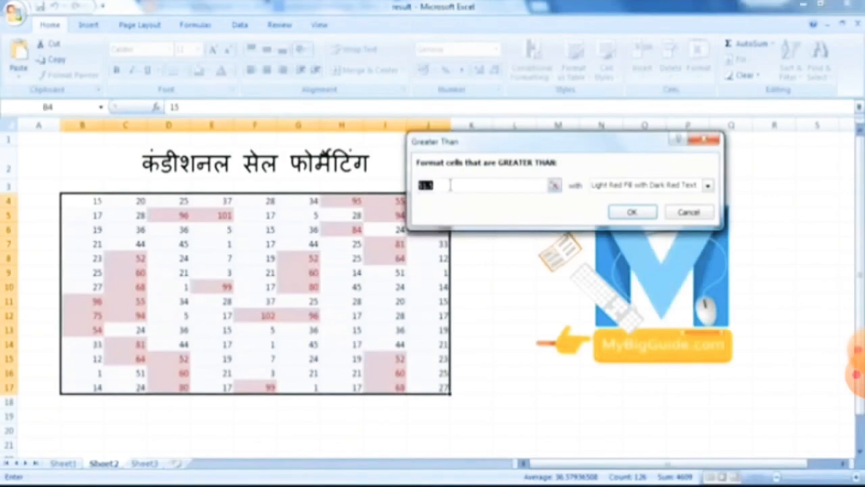
{"action": "type", "text": "100"}
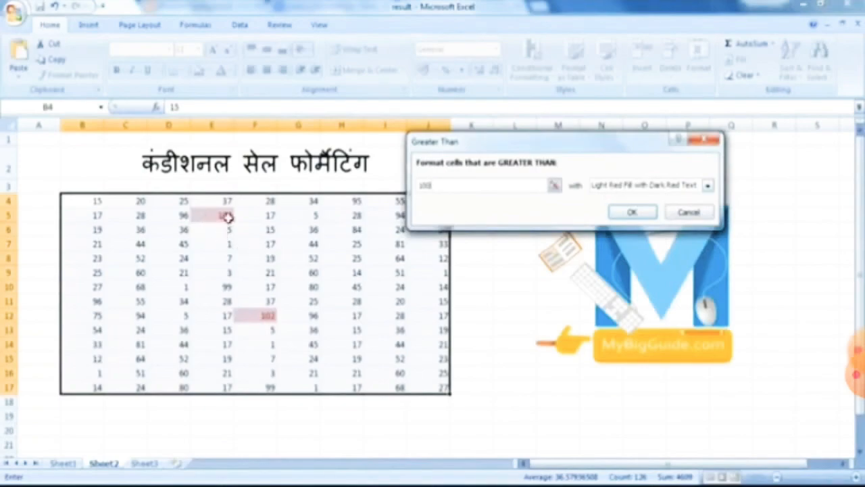
{"action": "left_click", "coordinate": [654, 185]}
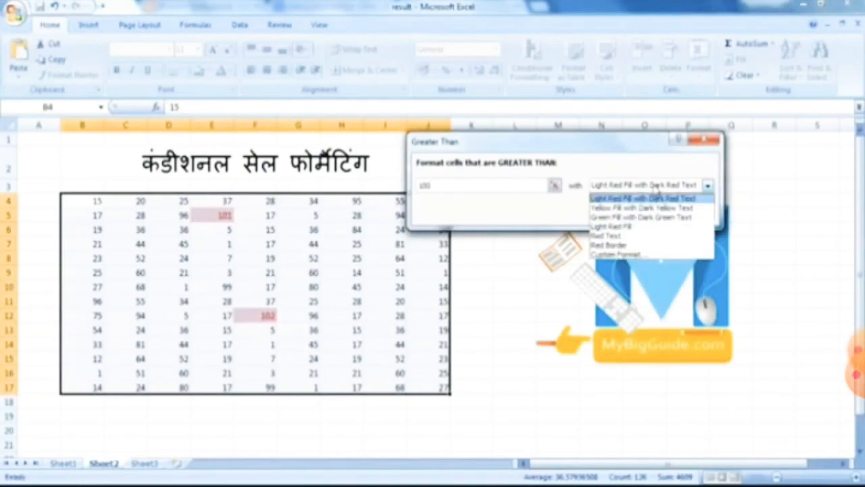
{"action": "left_click", "coordinate": [701, 209]}
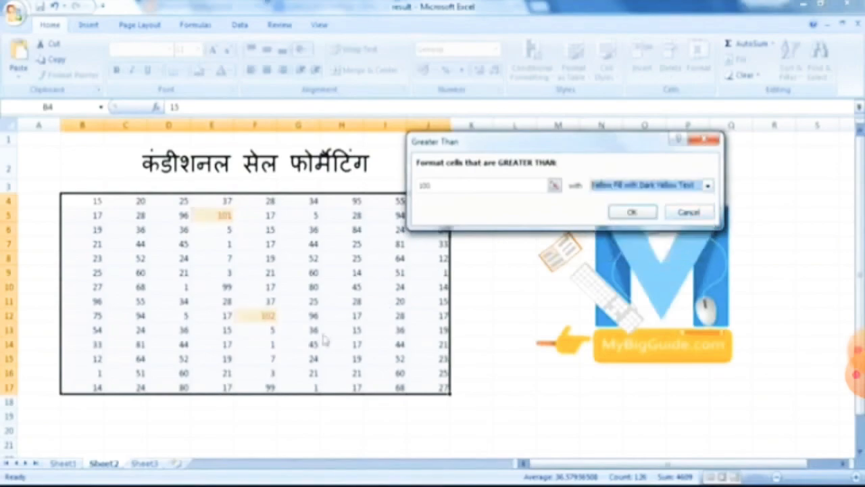
{"action": "left_click", "coordinate": [677, 186]}
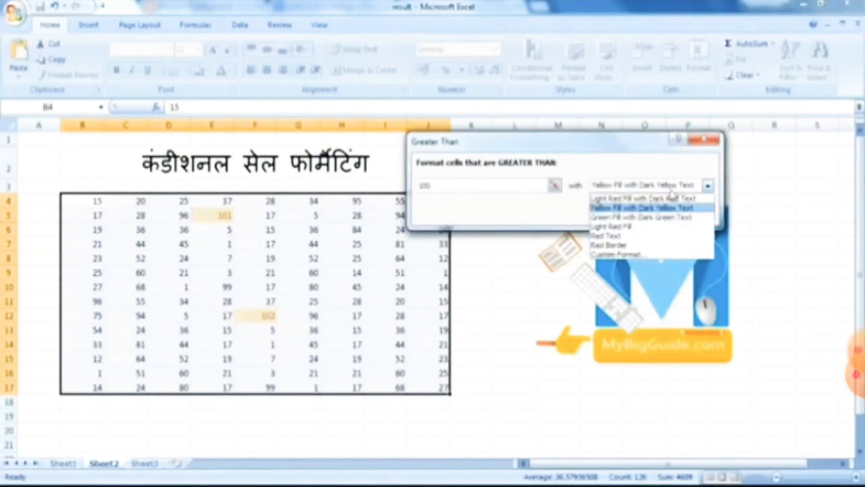
{"action": "left_click", "coordinate": [653, 221]}
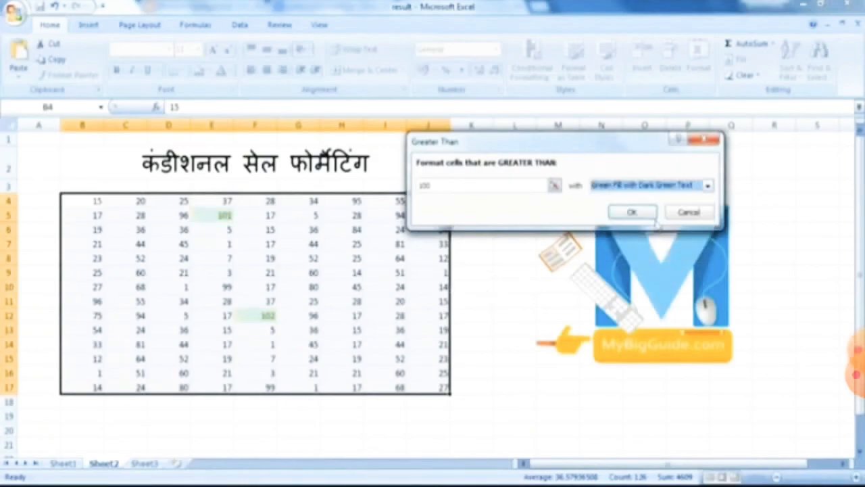
{"action": "left_click", "coordinate": [637, 214]}
{"action": "left_click", "coordinate": [471, 272]}
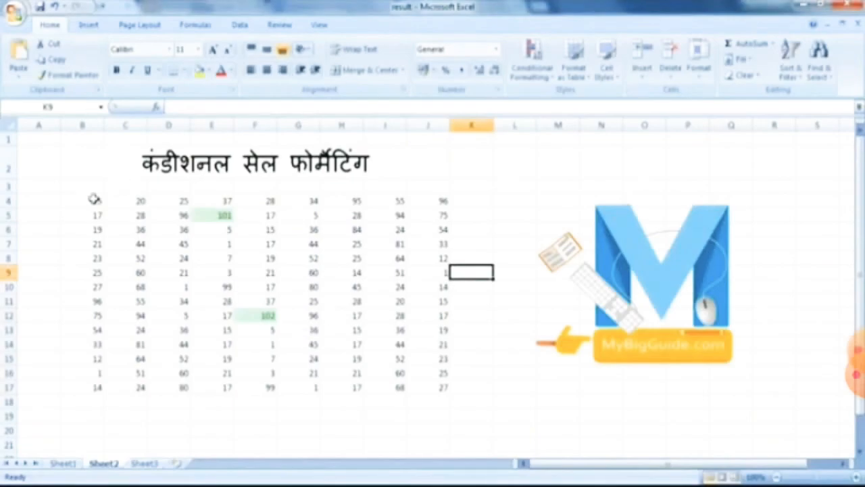
- Change the value in cell G8 to 101
{"action": "left_click", "coordinate": [300, 261]}
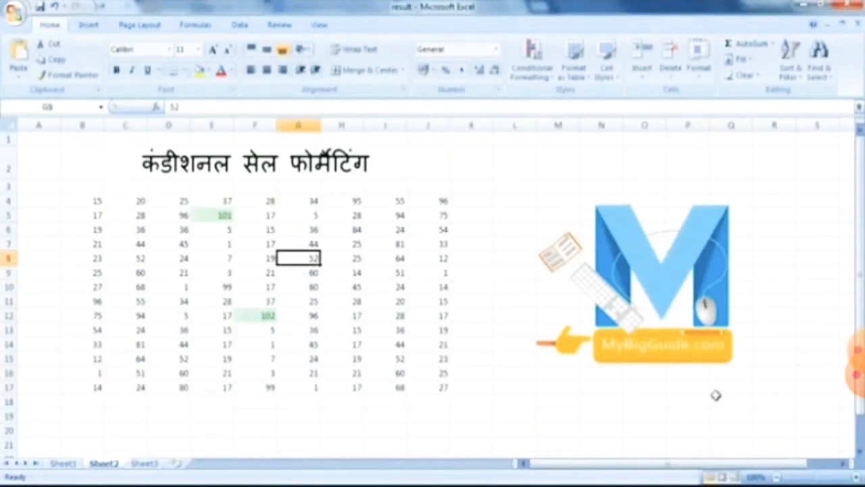
{"action": "type", "text": "10"}
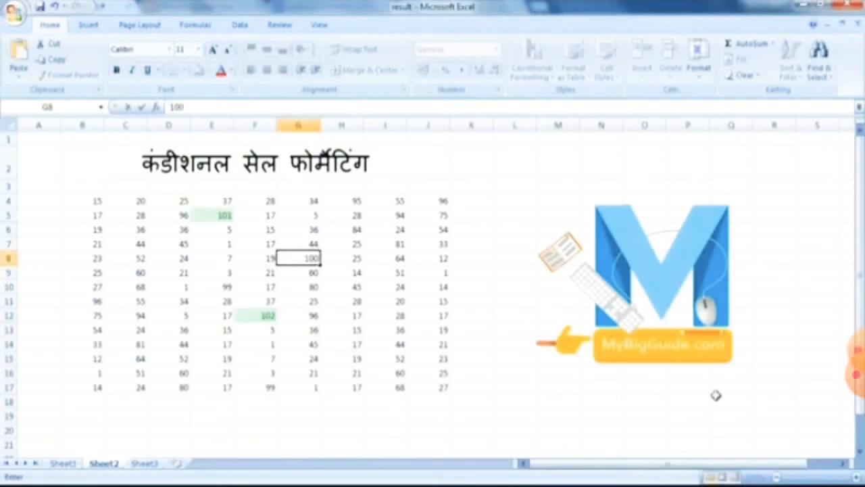
{"action": "type", "text": "1"}
{"action": "key", "text": "Return"}
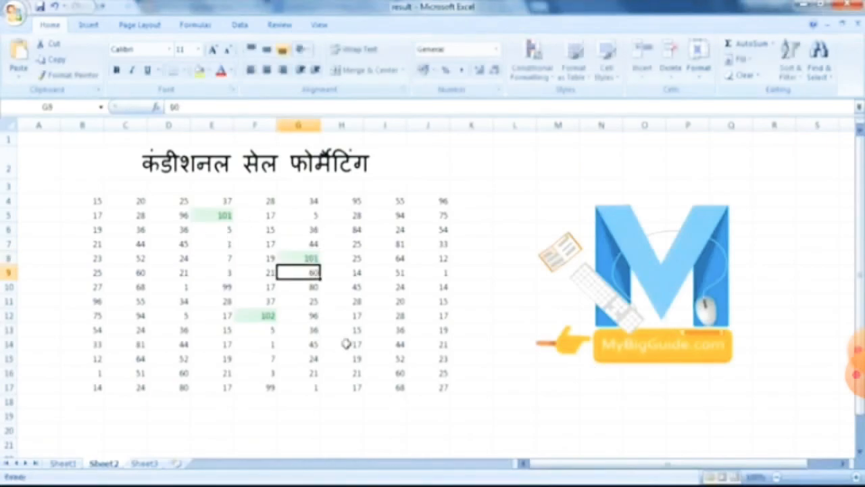
- Clear the conditional formatting rules from the number range B4:J17
{"action": "left_click_drag", "start_coordinate": [79, 202], "coordinate": [419, 387]}
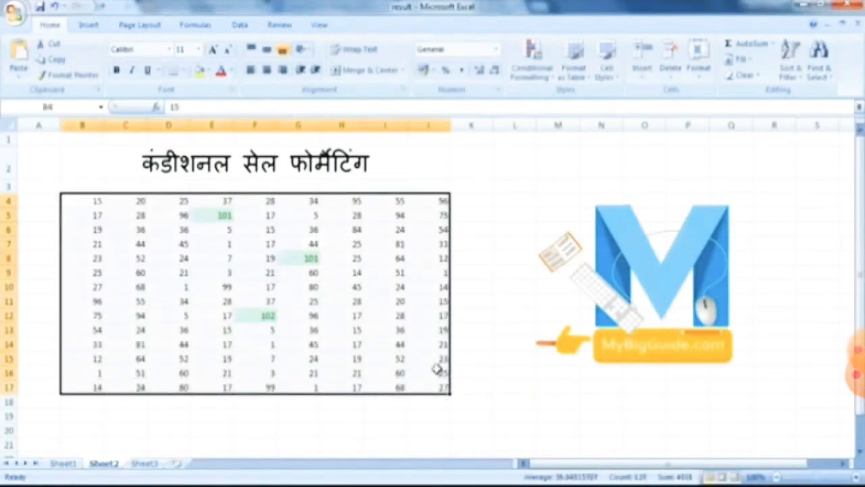
{"action": "left_click", "coordinate": [533, 58]}
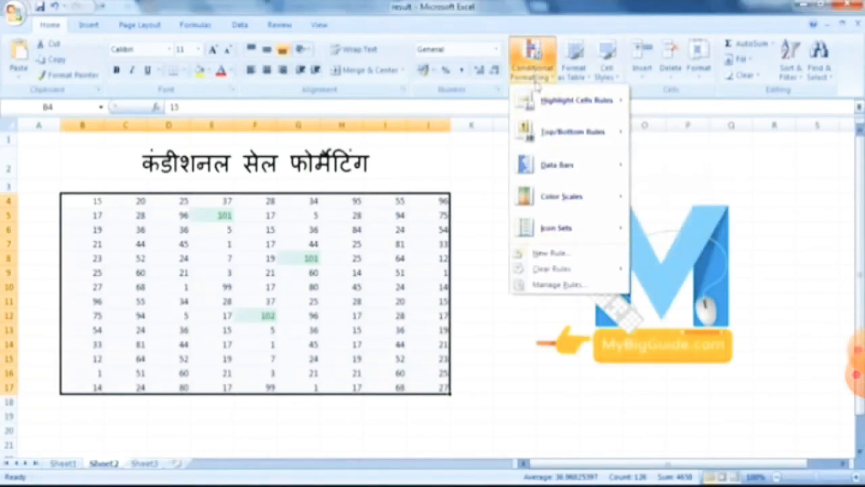
{"action": "mouse_move", "coordinate": [534, 272]}
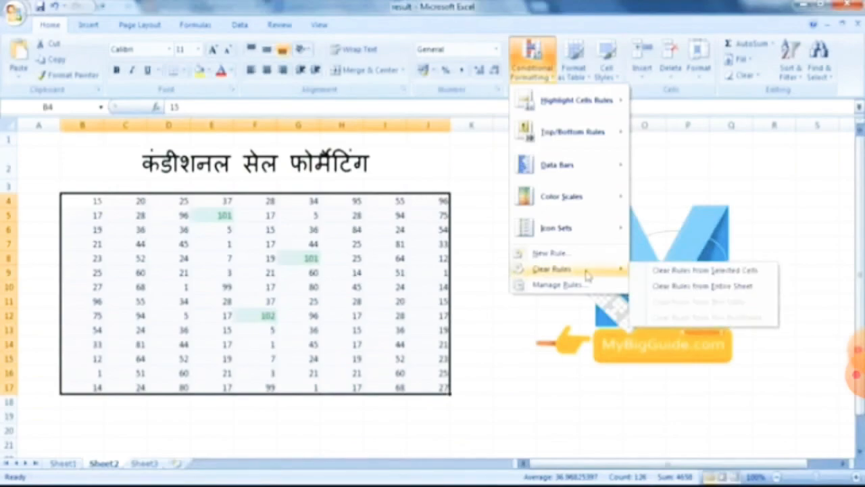
{"action": "left_click", "coordinate": [728, 270]}
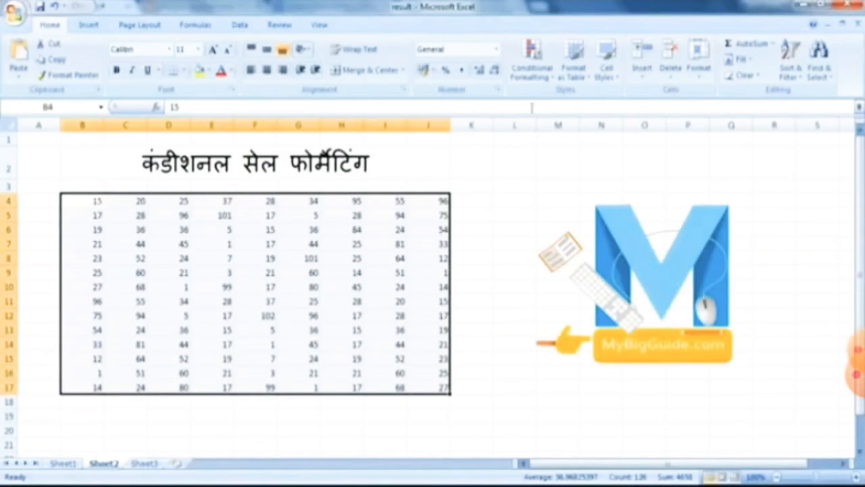
- Highlight cells in B4:J17 that are less than 10 with light red fill and dark red text
{"action": "left_click", "coordinate": [534, 76]}
{"action": "mouse_move", "coordinate": [544, 101]}
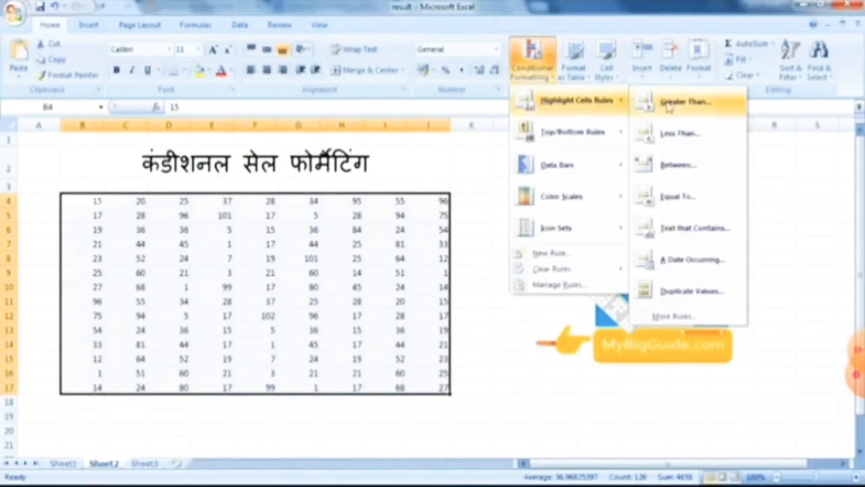
{"action": "left_click", "coordinate": [678, 133]}
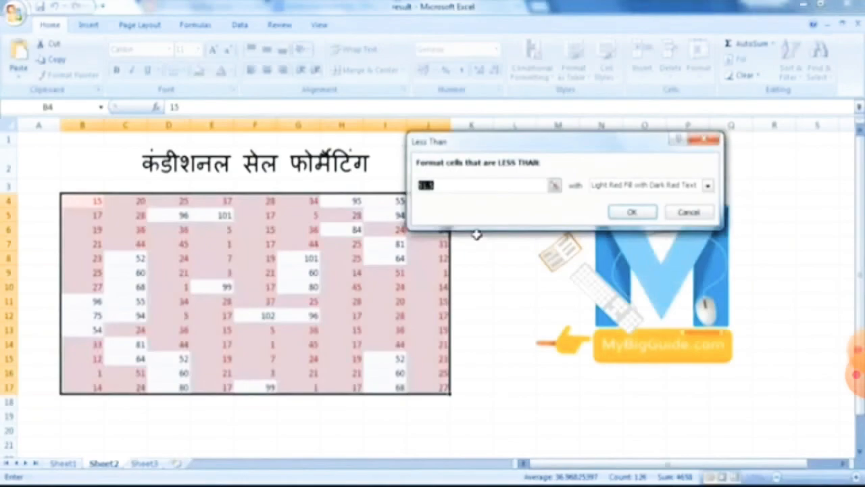
{"action": "type", "text": "30"}
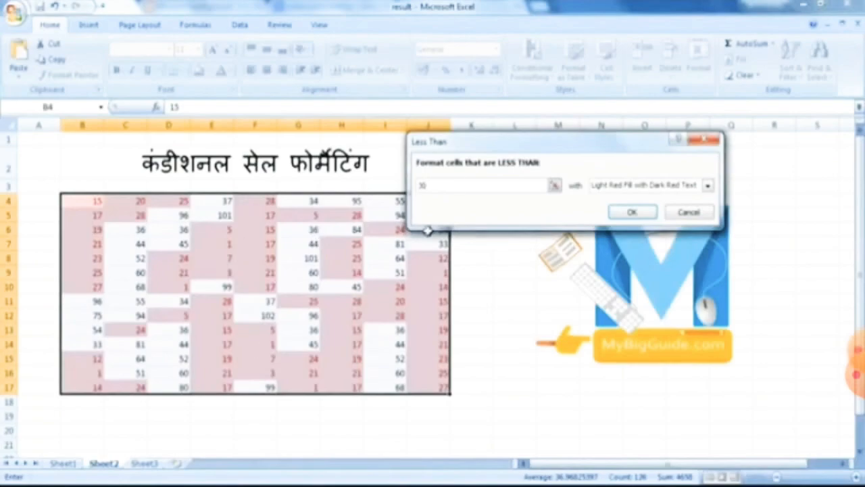
{"action": "left_click_drag", "start_coordinate": [446, 186], "coordinate": [402, 189]}
{"action": "type", "text": "10"}
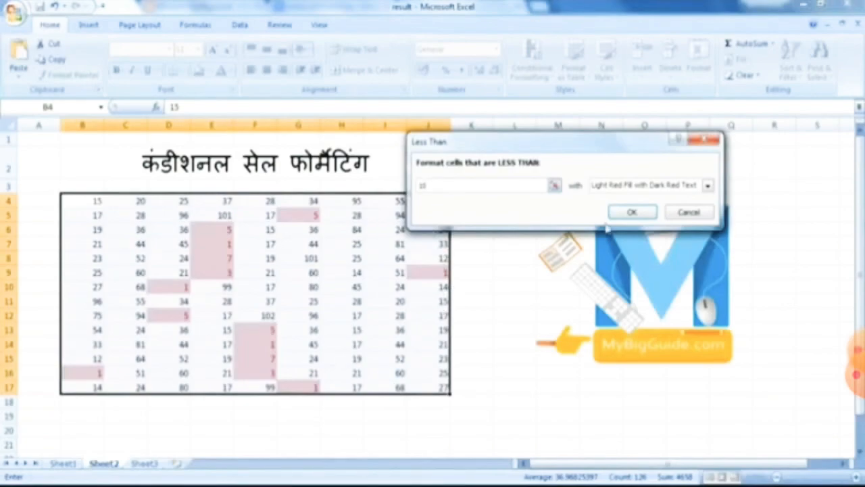
{"action": "left_click", "coordinate": [701, 186]}
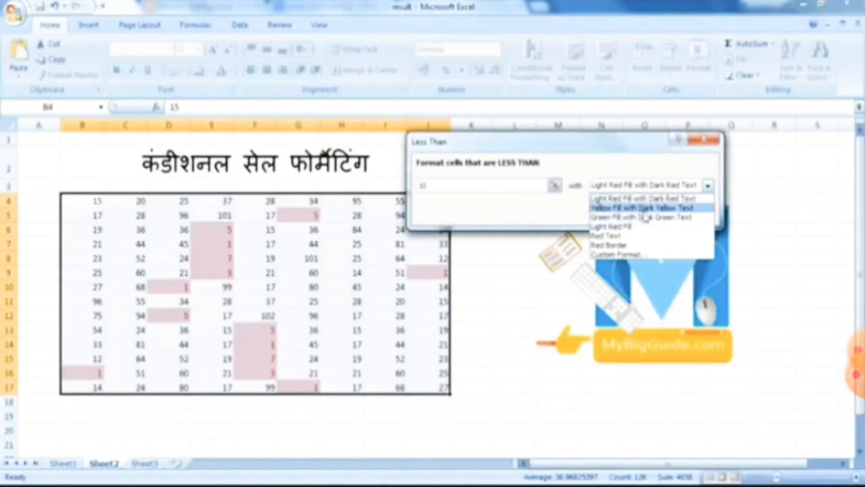
{"action": "left_click", "coordinate": [564, 213]}
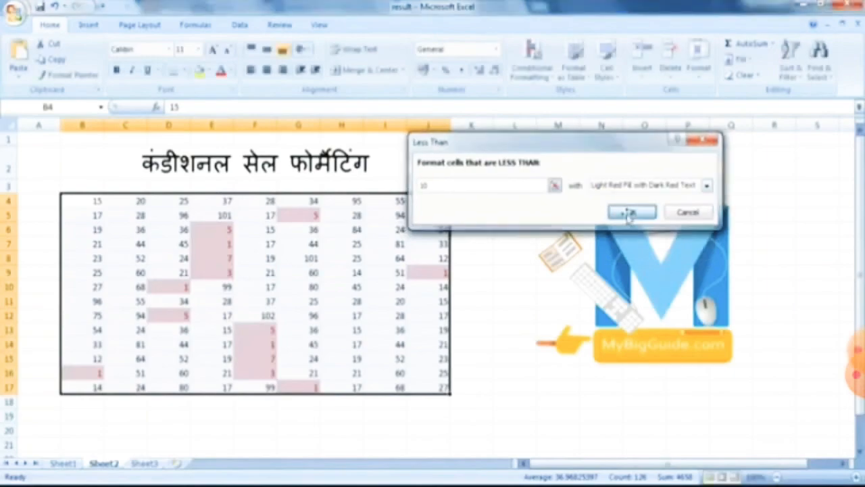
{"action": "left_click", "coordinate": [628, 215]}
- Remove the less-than highlight rule from the selected cells B4:J17
{"action": "left_click", "coordinate": [532, 64]}
{"action": "mouse_move", "coordinate": [574, 100]}
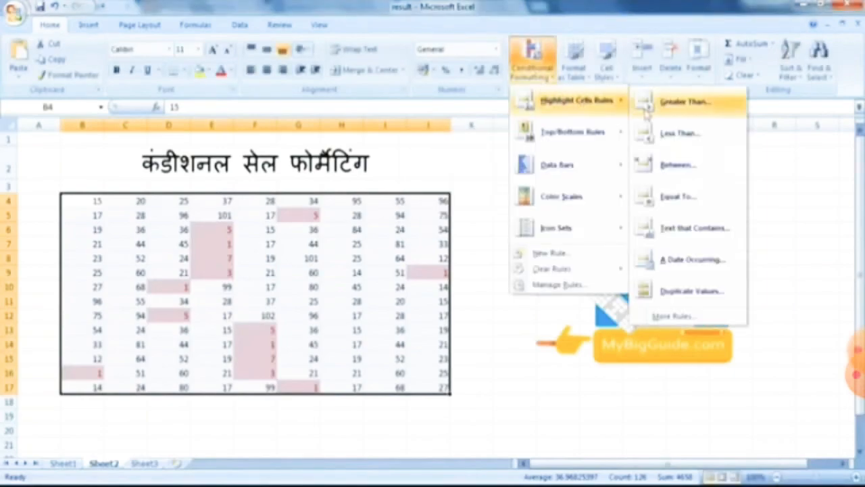
{"action": "mouse_move", "coordinate": [568, 269]}
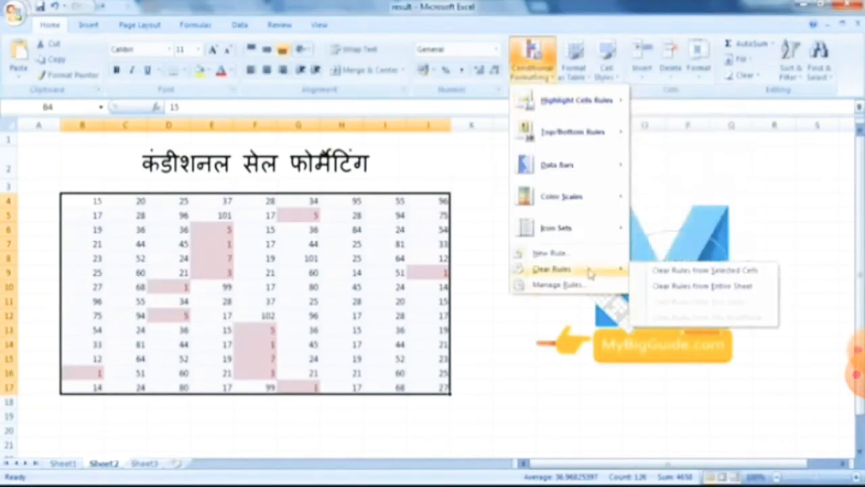
{"action": "left_click", "coordinate": [676, 271]}
- Preview a Between highlight rule on B4:J17 for values from 30 to 50, without applying it
{"action": "left_click", "coordinate": [532, 61]}
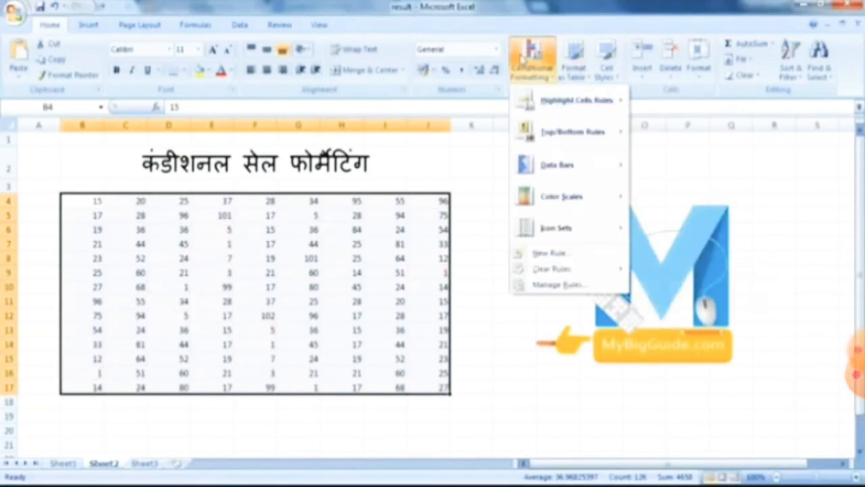
{"action": "mouse_move", "coordinate": [542, 107]}
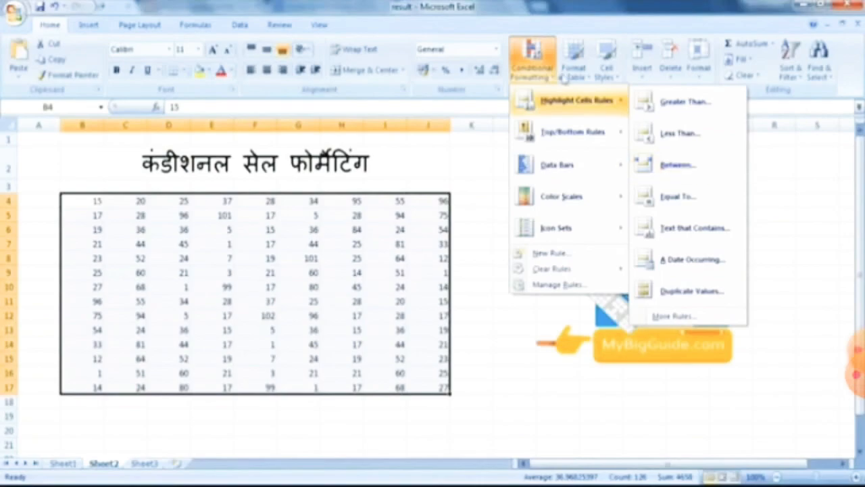
{"action": "left_click", "coordinate": [681, 174]}
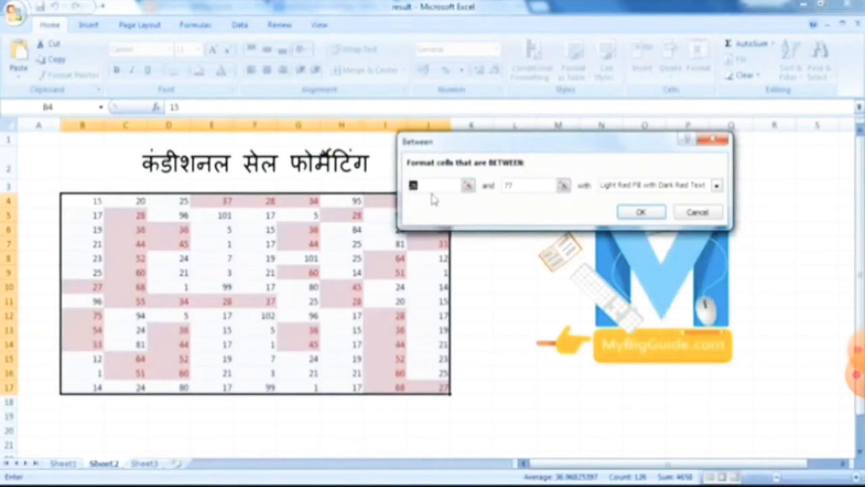
{"action": "type", "text": "30"}
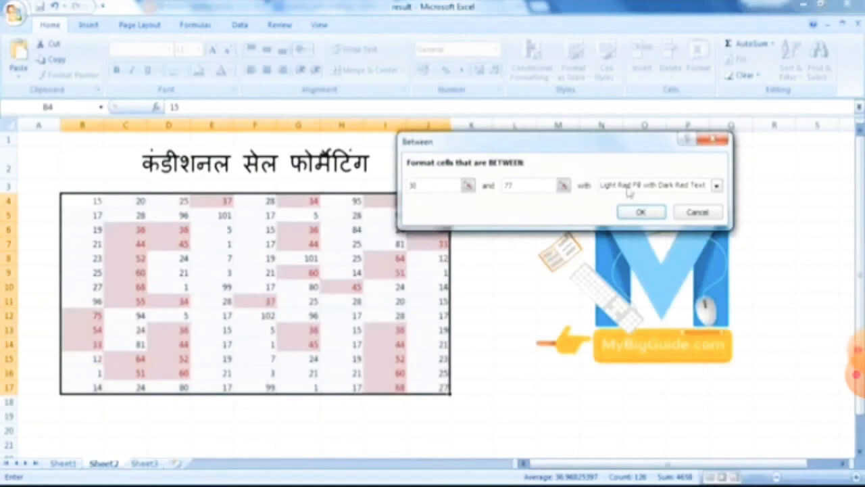
{"action": "double_click", "coordinate": [518, 184]}
{"action": "type", "text": "50"}
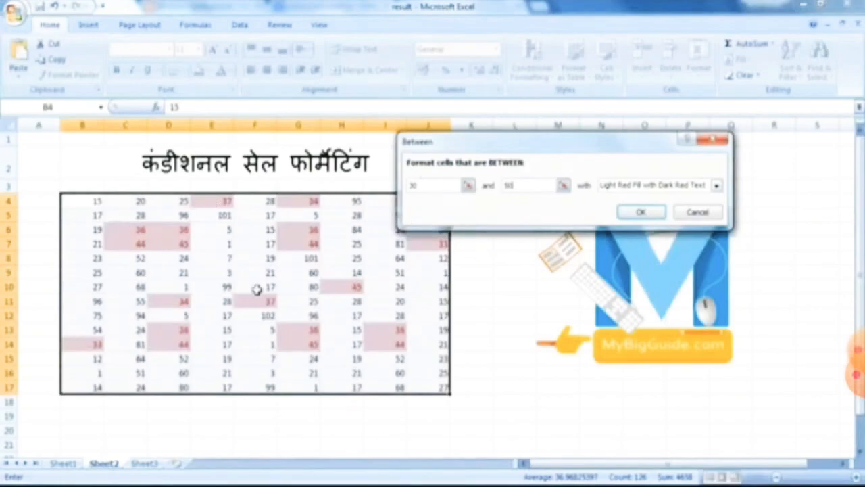
{"action": "left_click_drag", "start_coordinate": [490, 147], "coordinate": [585, 152]}
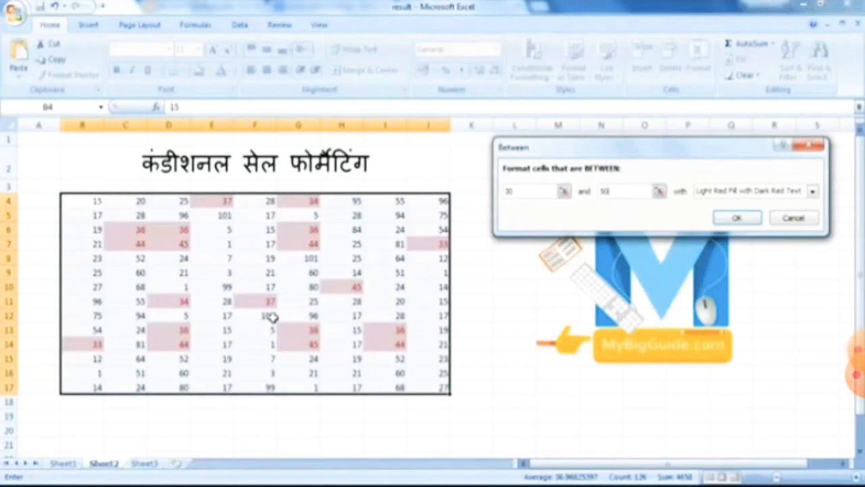
{"action": "left_click", "coordinate": [793, 217]}
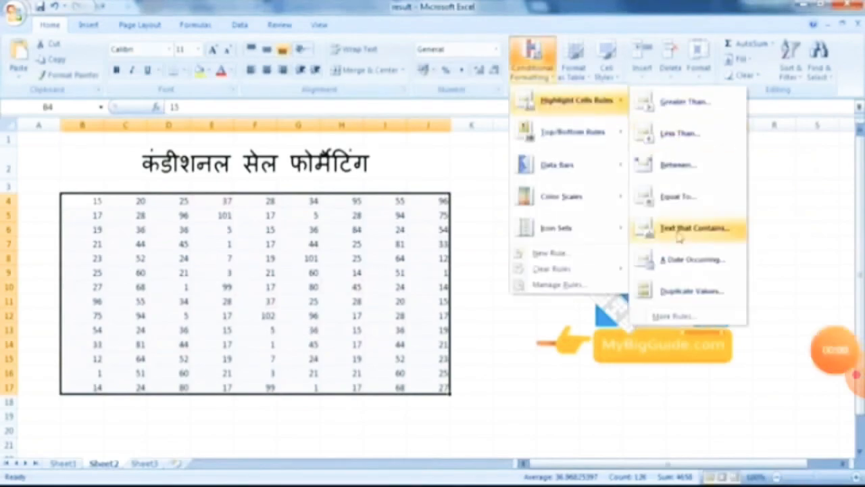
- Highlight the unique values in B4:J17 with light red fill and dark red text
{"action": "left_click", "coordinate": [685, 297]}
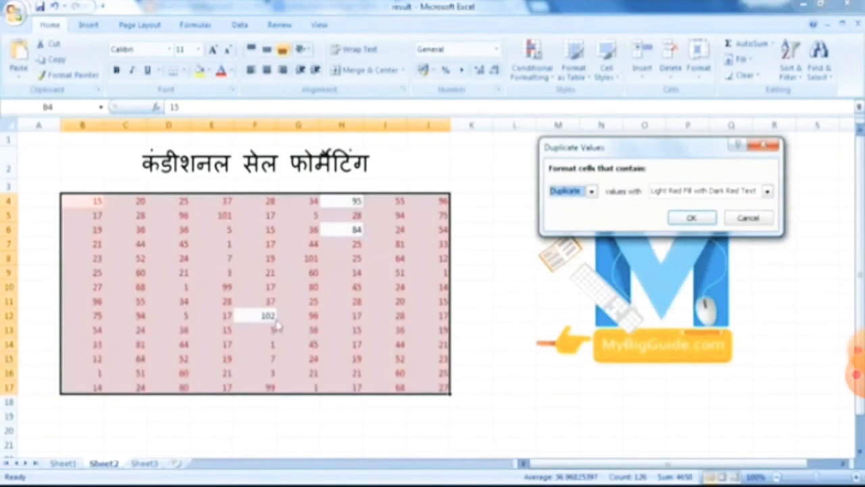
{"action": "left_click", "coordinate": [591, 191]}
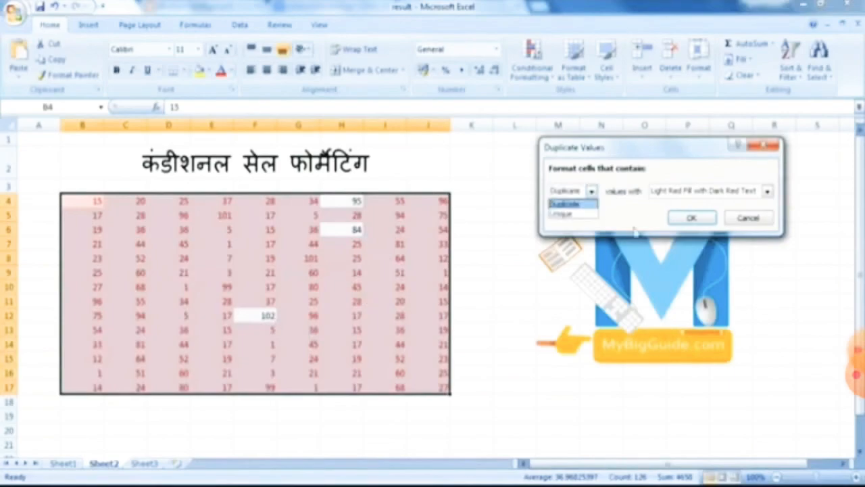
{"action": "left_click", "coordinate": [573, 214]}
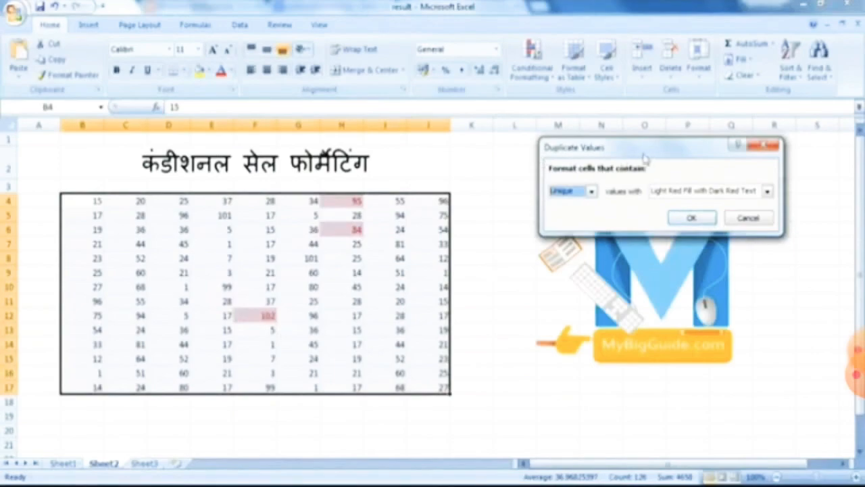
{"action": "left_click", "coordinate": [690, 217]}
{"action": "left_click", "coordinate": [508, 259]}
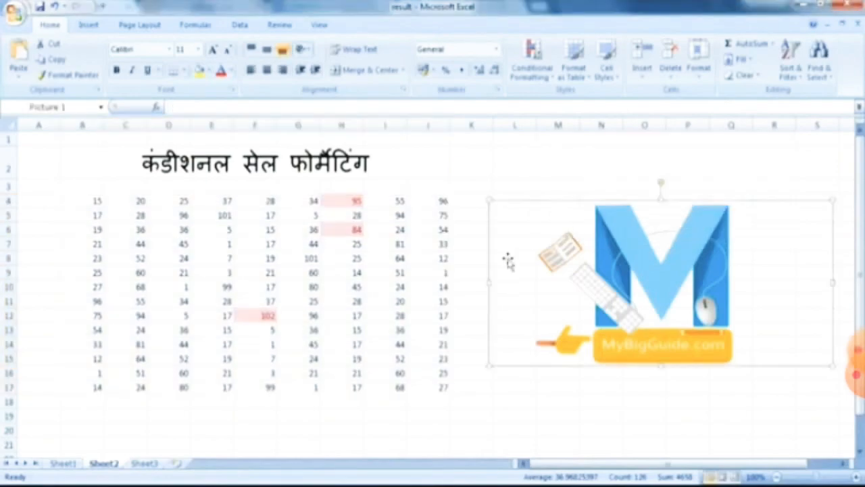
{"action": "left_click", "coordinate": [436, 230]}
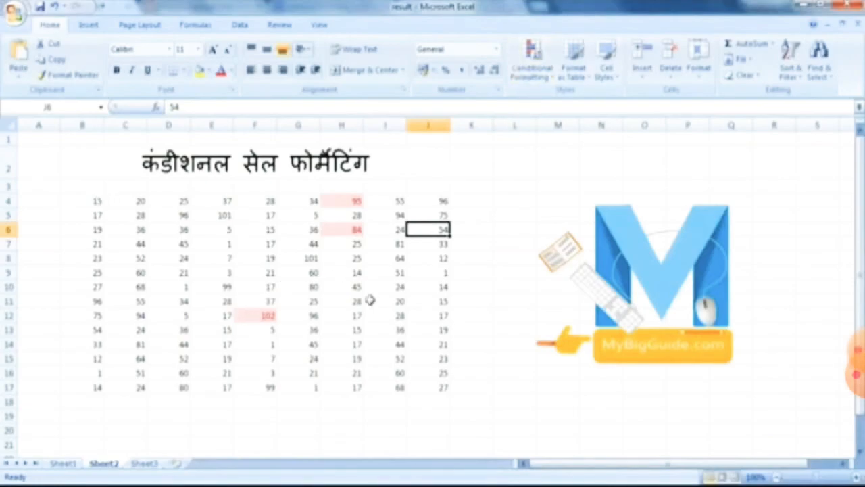
{"action": "left_click", "coordinate": [534, 71]}
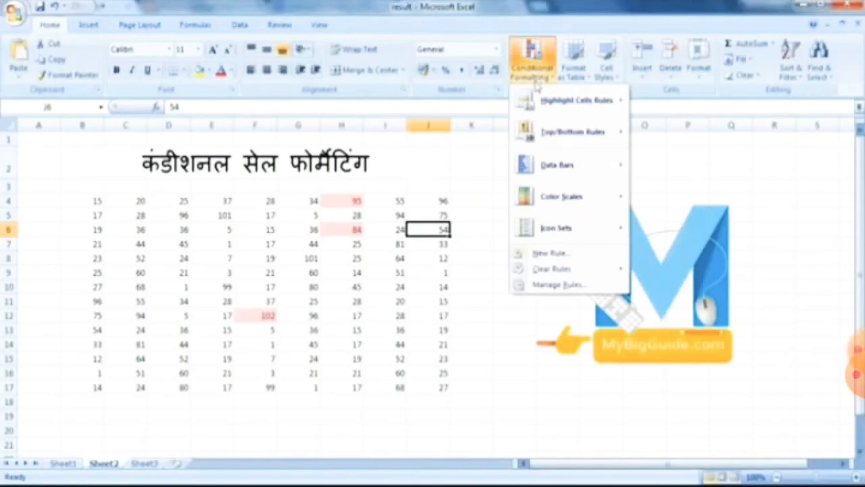
{"action": "mouse_move", "coordinate": [574, 100]}
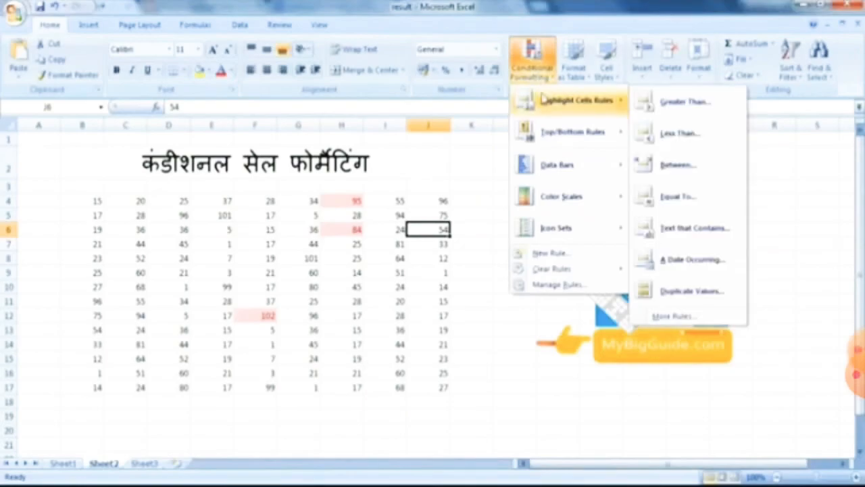
{"action": "left_click", "coordinate": [440, 294]}
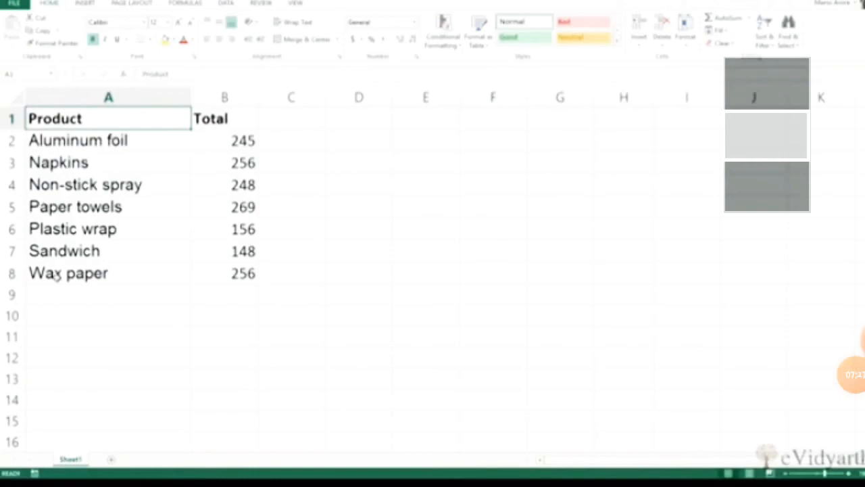
{"action": "left_click", "coordinate": [97, 137]}
{"action": "left_click_drag", "start_coordinate": [191, 150], "coordinate": [217, 272]}
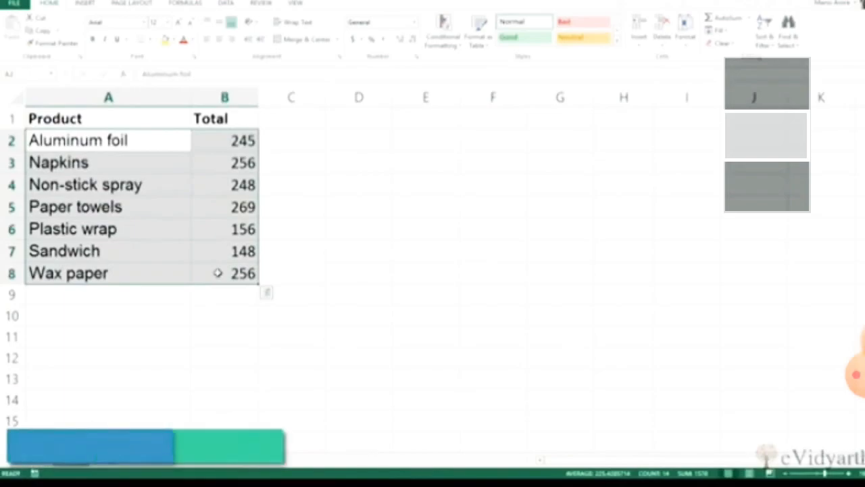
{"action": "key", "text": "alt+F1"}
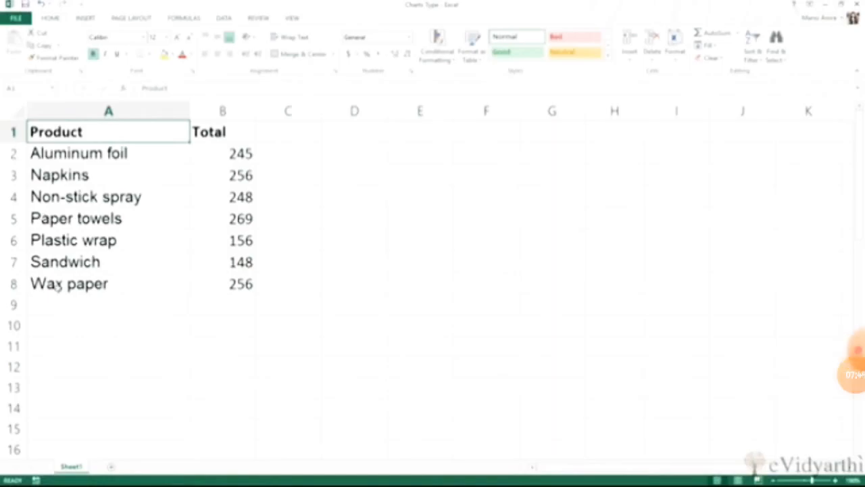
- Insert a default clustered column chart from the product names and totals in A2:B8
{"action": "left_click", "coordinate": [95, 149]}
{"action": "left_click_drag", "start_coordinate": [191, 165], "coordinate": [216, 283]}
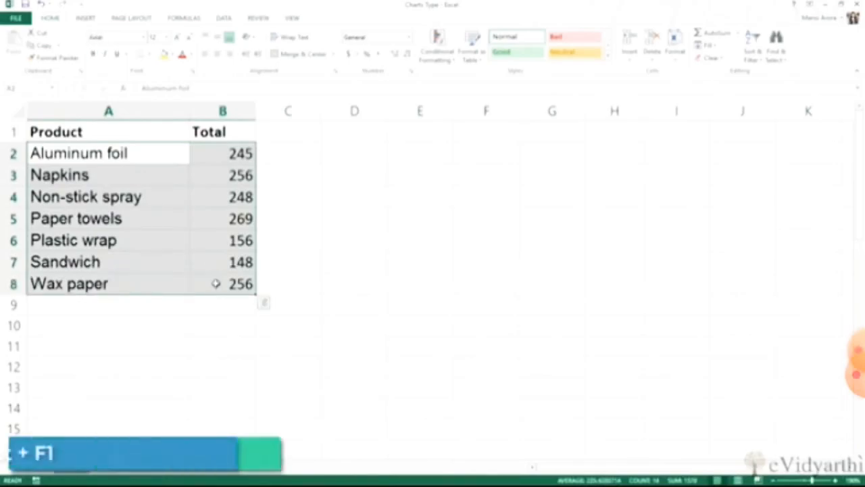
{"action": "key", "text": "alt+F1"}
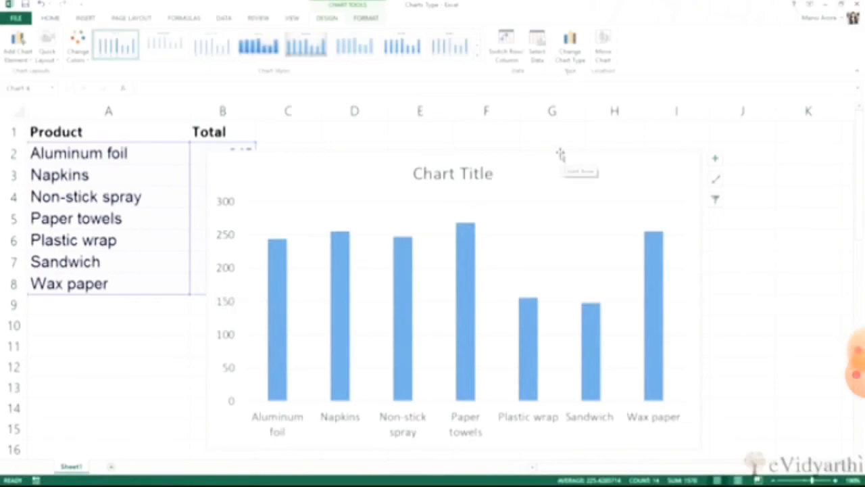
- Open the Change Chart Type settings for the column chart and review the recommended charts, ending on the full list of types
{"action": "left_click", "coordinate": [354, 20]}
{"action": "left_click", "coordinate": [327, 21]}
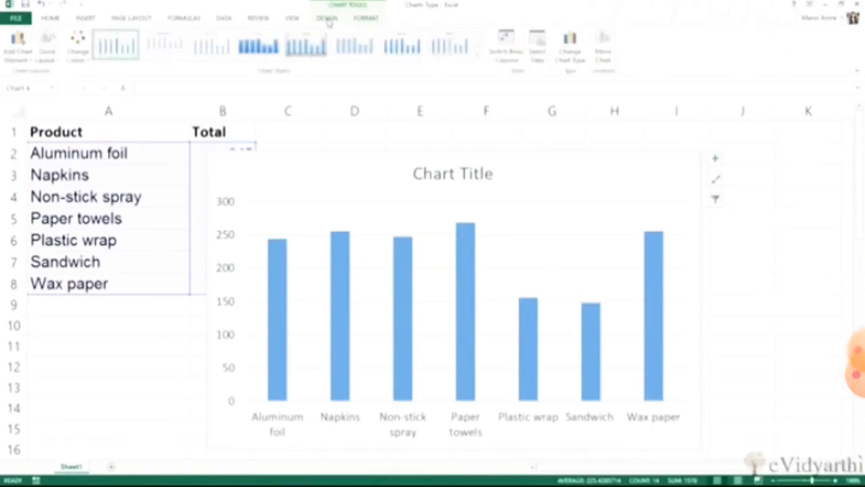
{"action": "left_click", "coordinate": [571, 47]}
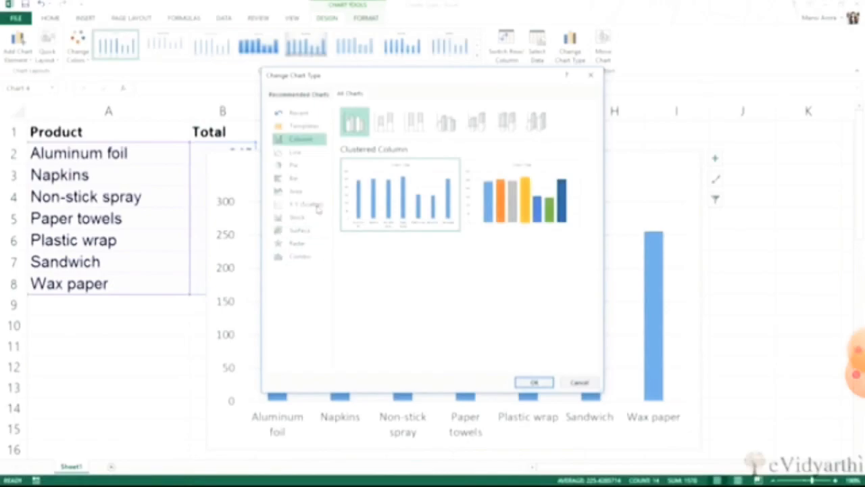
{"action": "left_click", "coordinate": [317, 95]}
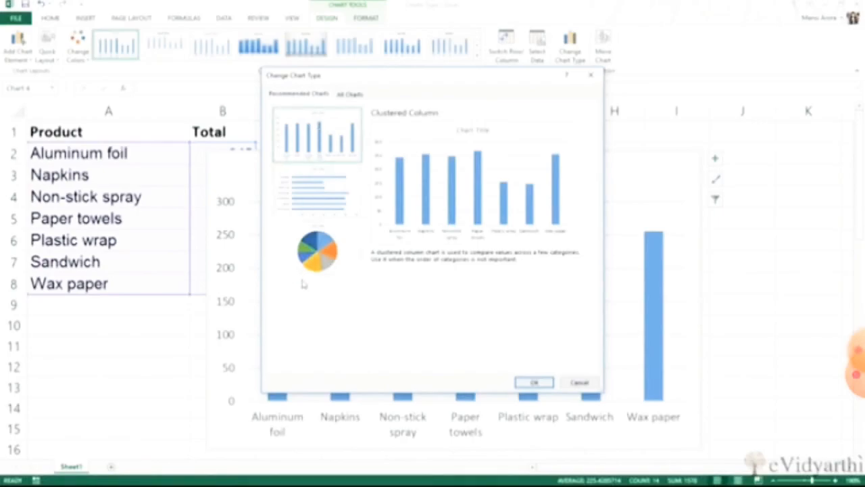
{"action": "left_click", "coordinate": [350, 94]}
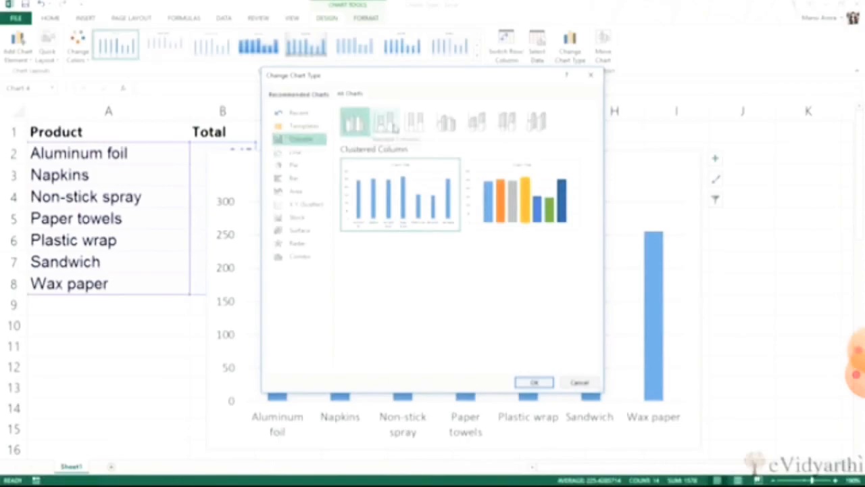
- Preview the 3-D column variants for the product totals, including 3-D Clustered Column, 3-D Stacked Column and 3-D Column
{"action": "left_click", "coordinate": [446, 122]}
{"action": "mouse_move", "coordinate": [520, 213]}
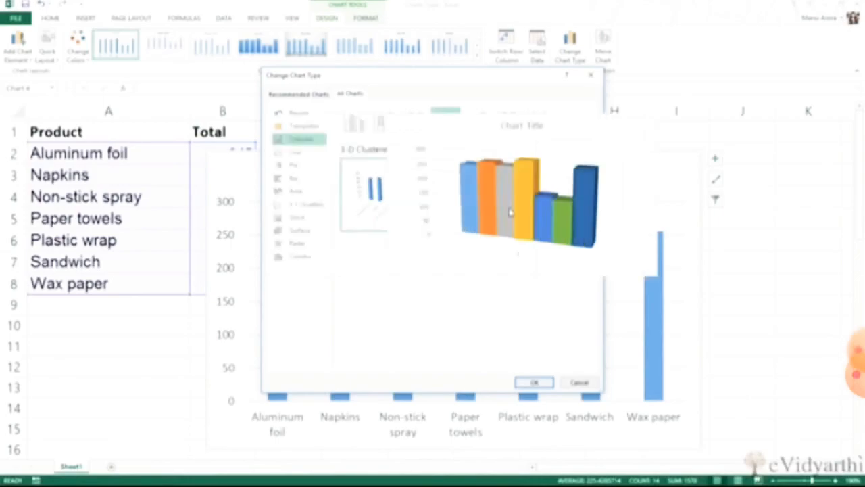
{"action": "left_click", "coordinate": [481, 123]}
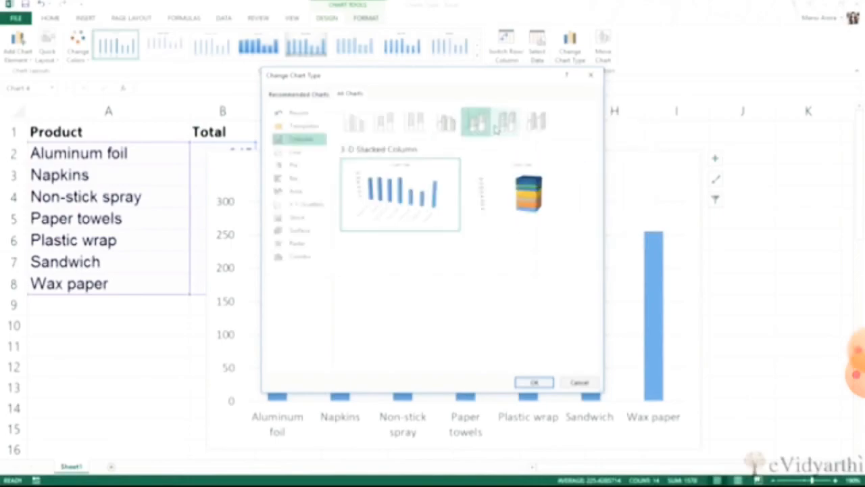
{"action": "left_click", "coordinate": [517, 124]}
{"action": "left_click", "coordinate": [537, 122]}
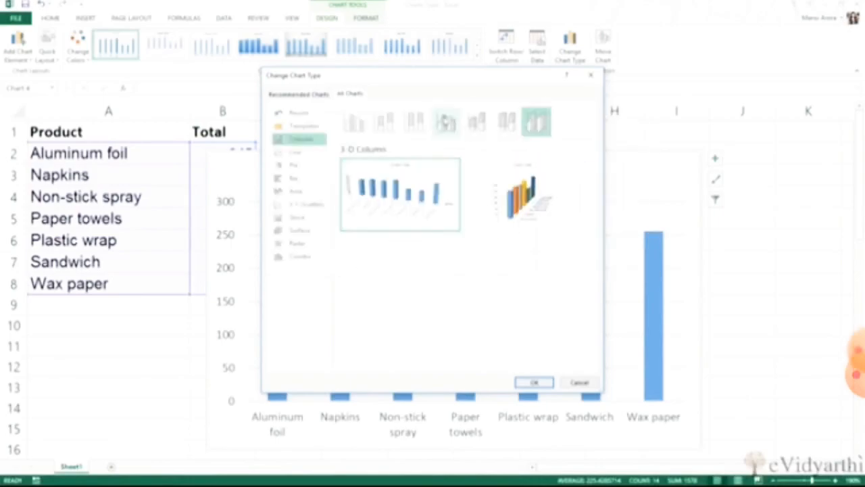
{"action": "left_click", "coordinate": [446, 121]}
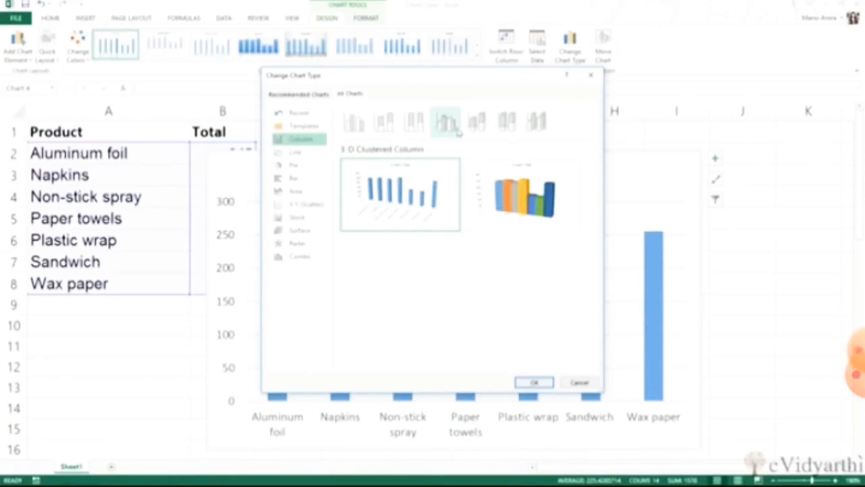
{"action": "mouse_move", "coordinate": [501, 197]}
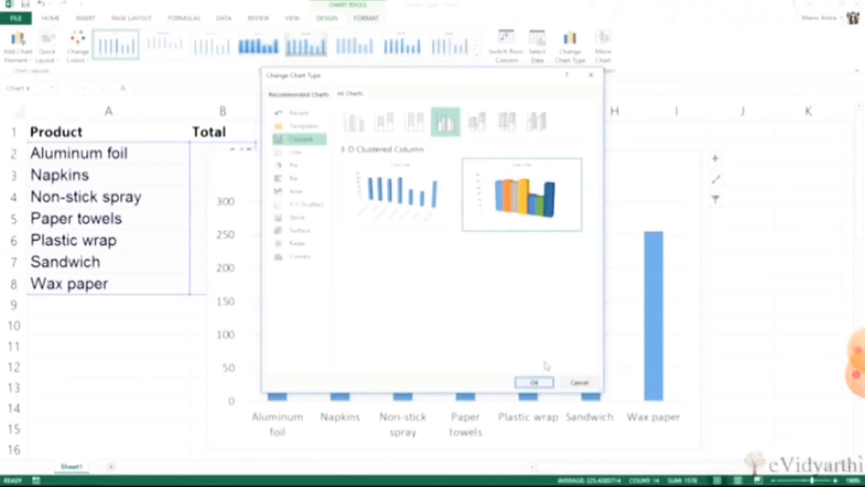
- Preview the line chart variants for the product totals, including Stacked Line with Markers
{"action": "left_click", "coordinate": [311, 155]}
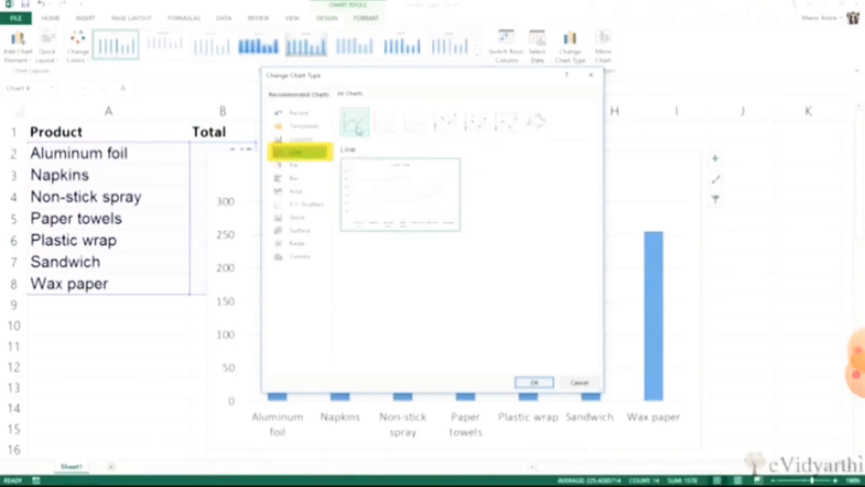
{"action": "left_click", "coordinate": [418, 133]}
{"action": "left_click", "coordinate": [444, 133]}
{"action": "left_click", "coordinate": [479, 133]}
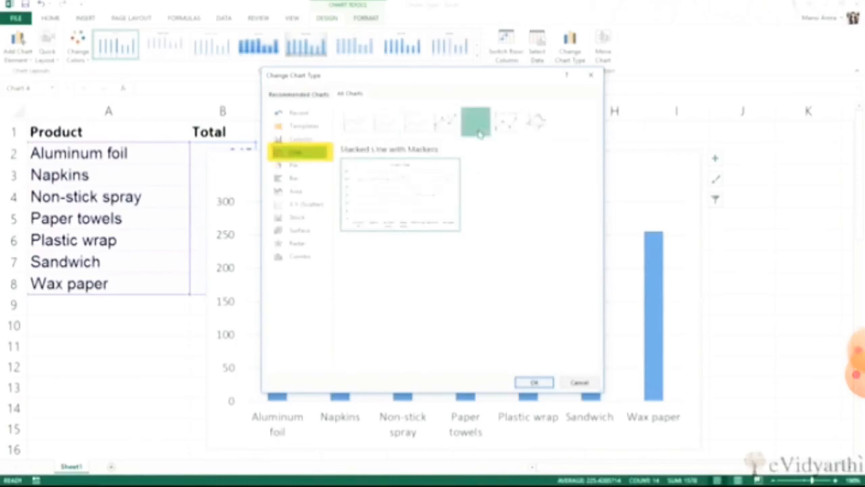
{"action": "left_click", "coordinate": [516, 132]}
- Preview the pie chart variants for the product totals, including Pie, Bar of Pie and Doughnut
{"action": "left_click", "coordinate": [294, 166]}
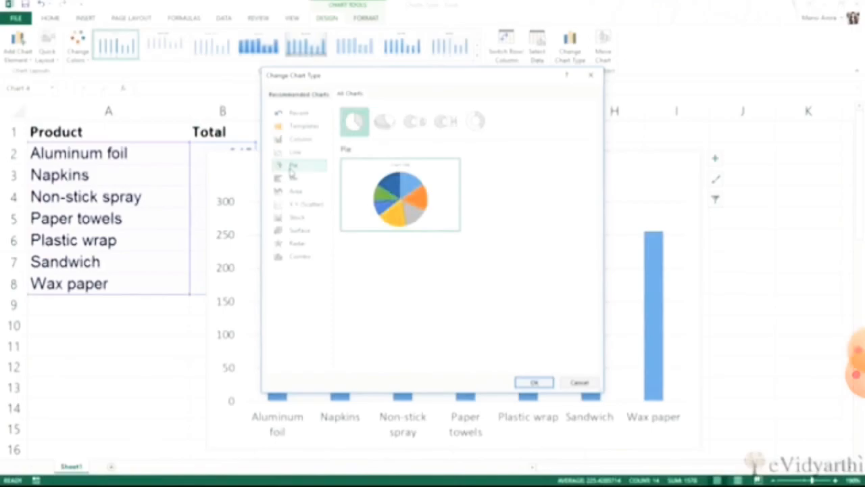
{"action": "left_click", "coordinate": [386, 136]}
{"action": "left_click", "coordinate": [415, 124]}
{"action": "left_click", "coordinate": [445, 124]}
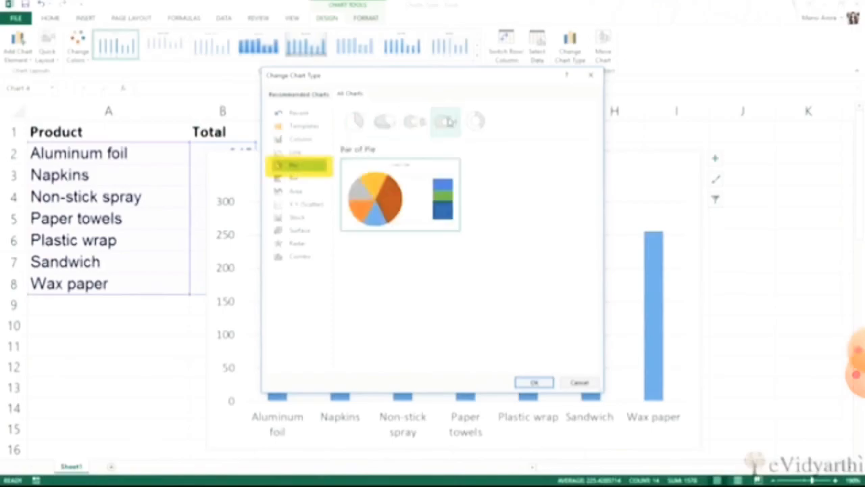
{"action": "left_click", "coordinate": [477, 126]}
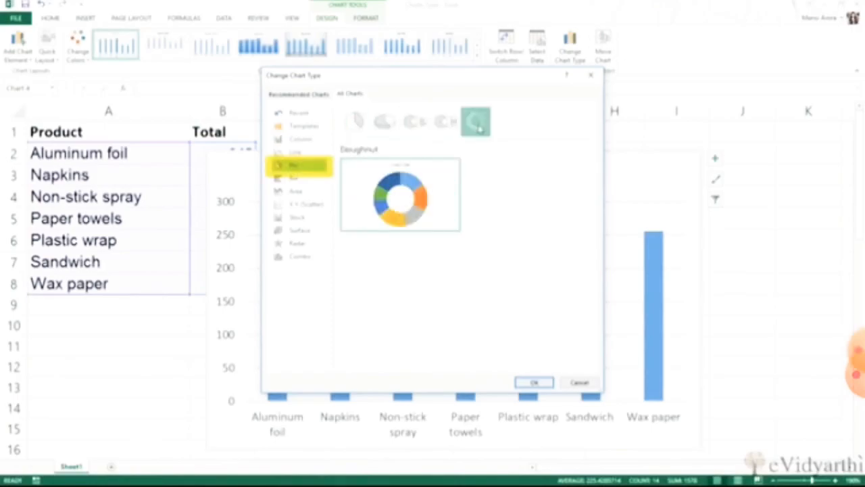
- Preview the Clustered Bar chart and the area chart variants, up to 3-D Area, for the product totals
{"action": "left_click", "coordinate": [302, 179]}
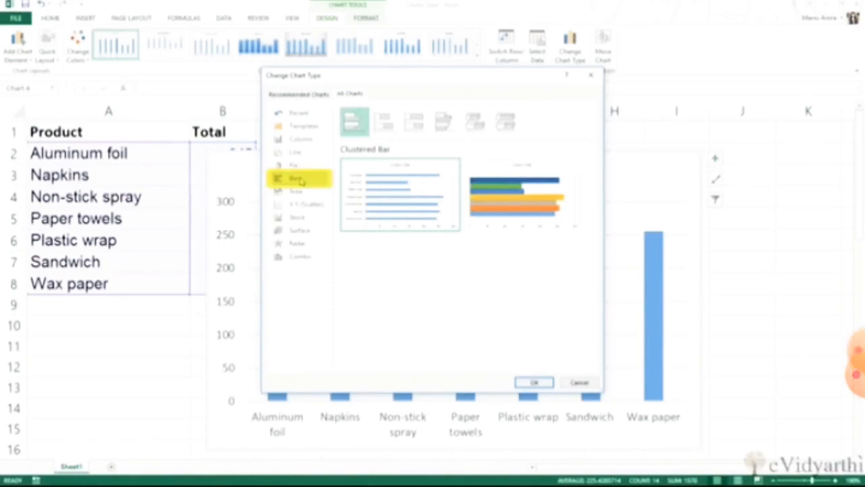
{"action": "left_click", "coordinate": [297, 192]}
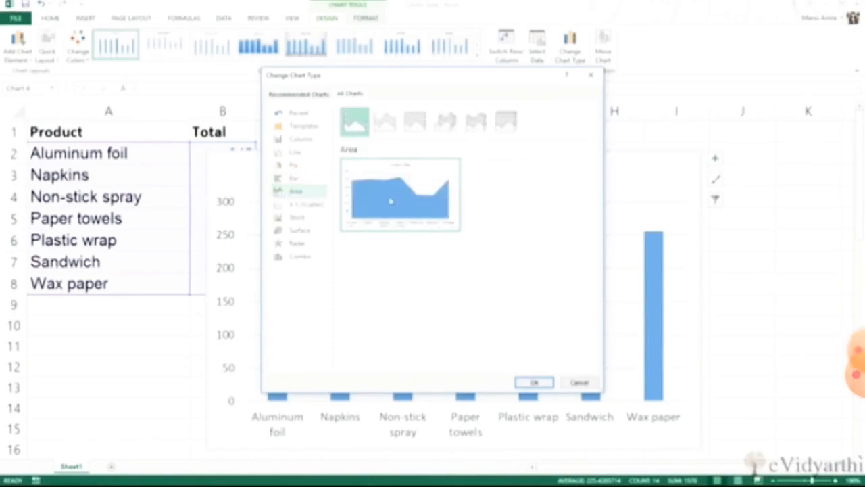
{"action": "left_click", "coordinate": [394, 123]}
{"action": "left_click", "coordinate": [415, 121]}
{"action": "left_click", "coordinate": [445, 121]}
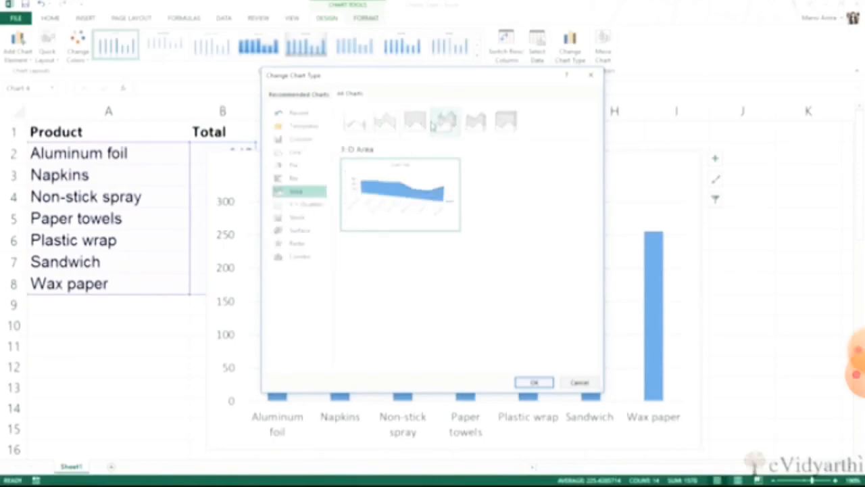
- Look through the X Y (Scatter), Stock, Surface, Radar and Combo chart types
{"action": "left_click", "coordinate": [301, 204]}
{"action": "left_click", "coordinate": [298, 218]}
{"action": "left_click", "coordinate": [298, 230]}
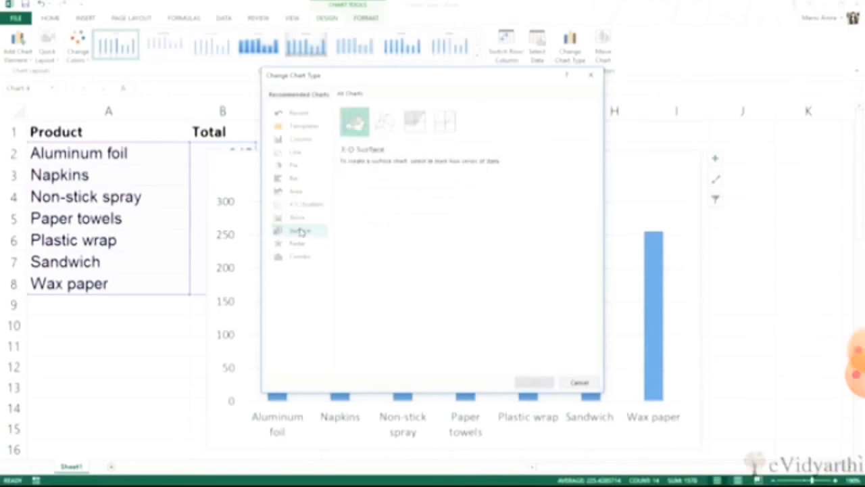
{"action": "left_click", "coordinate": [298, 243]}
{"action": "left_click", "coordinate": [298, 257]}
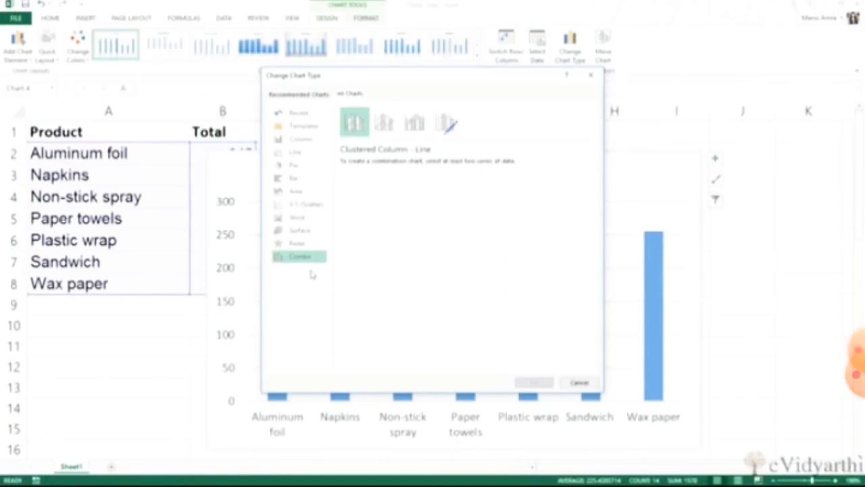
- Change the chart to the 3-D Clustered Column variant that shows each product as its own coloured series
{"action": "left_click", "coordinate": [307, 140]}
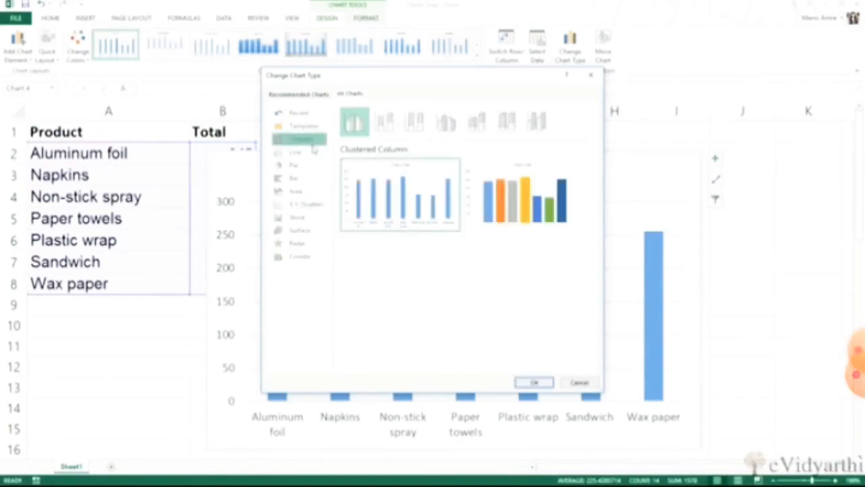
{"action": "left_click", "coordinate": [476, 122]}
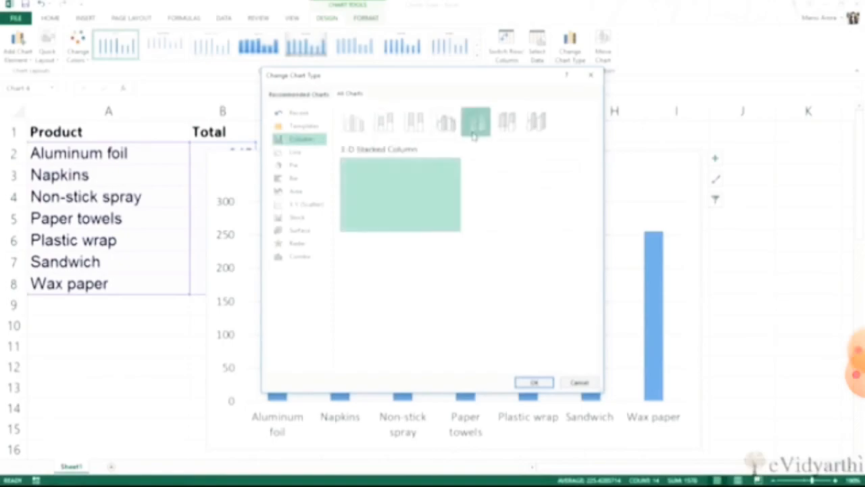
{"action": "mouse_move", "coordinate": [534, 217]}
{"action": "left_click", "coordinate": [446, 120]}
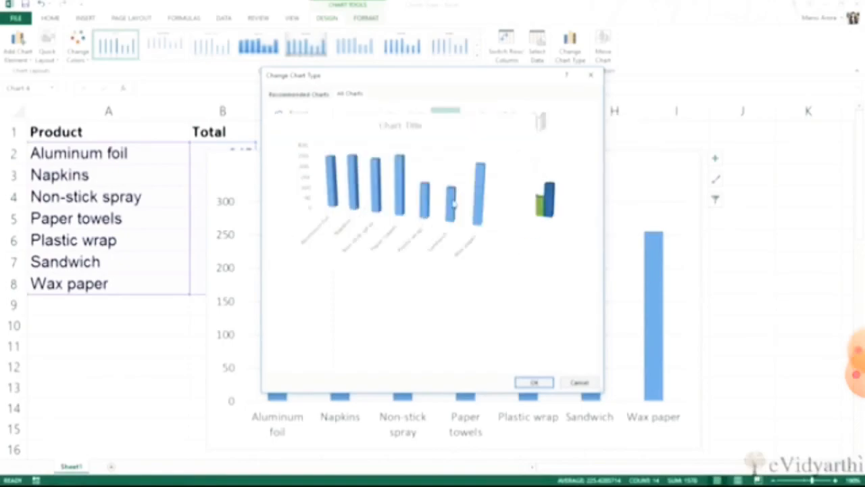
{"action": "left_click", "coordinate": [534, 382]}
{"action": "mouse_move", "coordinate": [385, 345]}
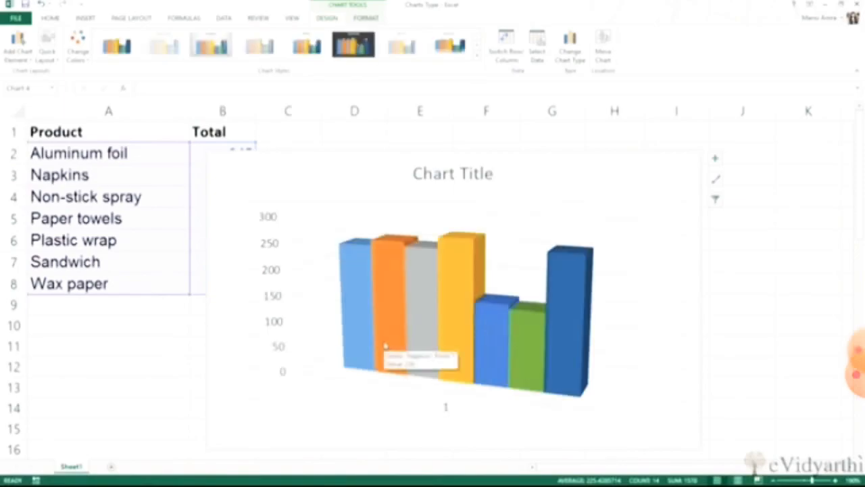
- Move the 3-D column chart clear of the product totals table, over columns D to J
{"action": "left_click_drag", "start_coordinate": [476, 148], "coordinate": [566, 130]}
- Examine the weekly table starting at row 35, highlighting its Mon to Sat headings and the item names down to Grand Total
{"action": "scroll", "coordinate": [201, 288], "scroll_direction": "down", "scroll_amount": 5}
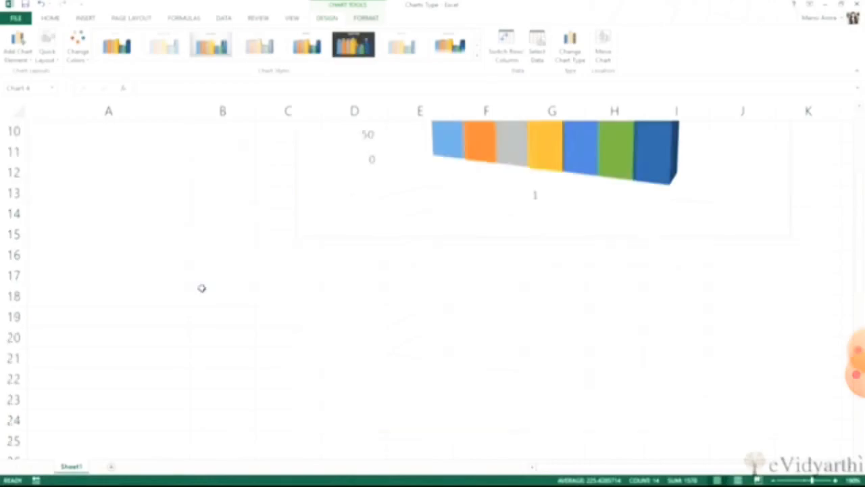
{"action": "scroll", "coordinate": [201, 288], "scroll_direction": "down", "scroll_amount": 6}
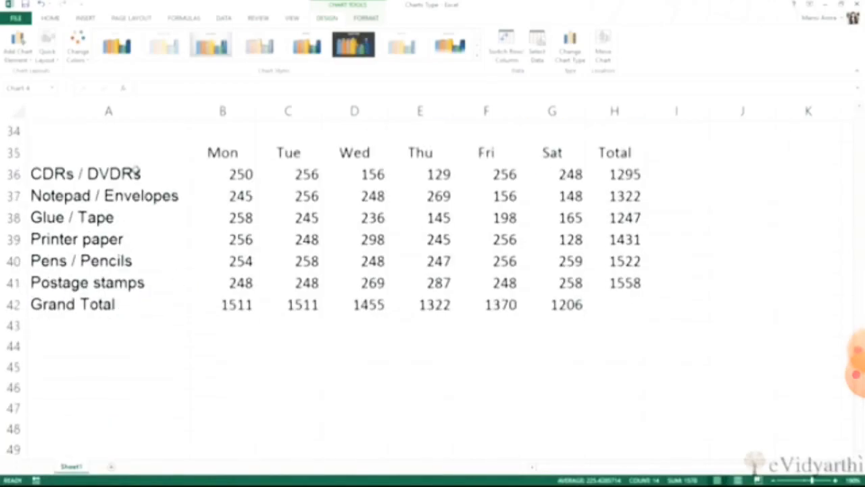
{"action": "left_click", "coordinate": [135, 173]}
{"action": "left_click", "coordinate": [182, 156]}
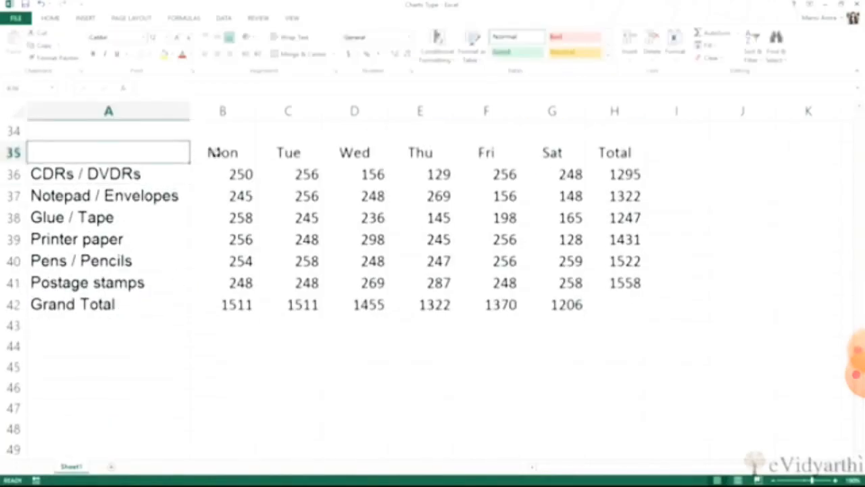
{"action": "left_click_drag", "start_coordinate": [214, 153], "coordinate": [478, 139]}
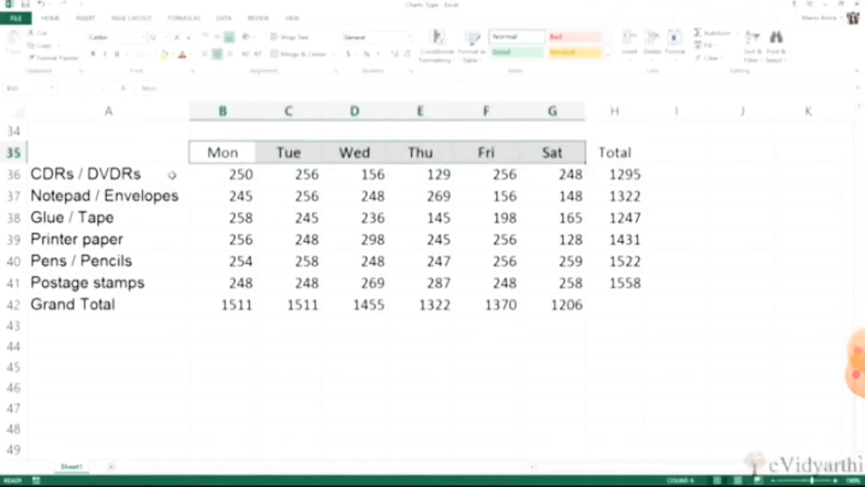
{"action": "left_click_drag", "start_coordinate": [170, 173], "coordinate": [157, 302]}
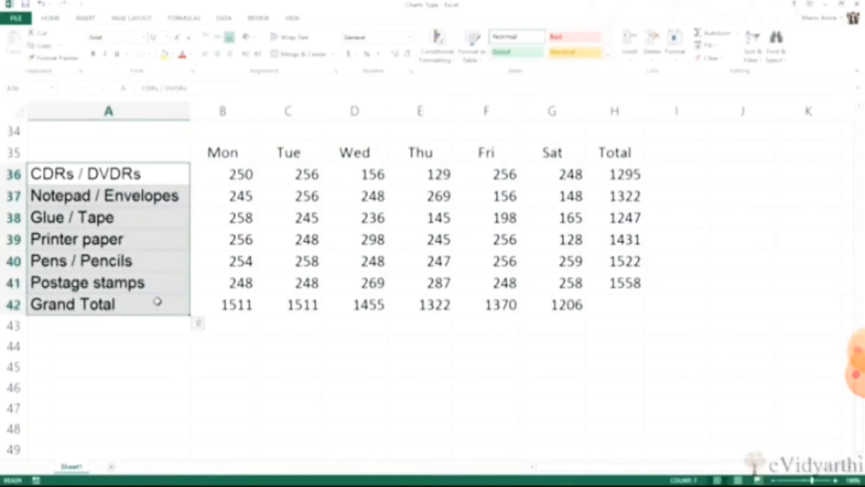
- Insert a Line with Markers chart from the weekday figures in A35:G41, leaving out the totals
{"action": "left_click_drag", "start_coordinate": [139, 159], "coordinate": [551, 275]}
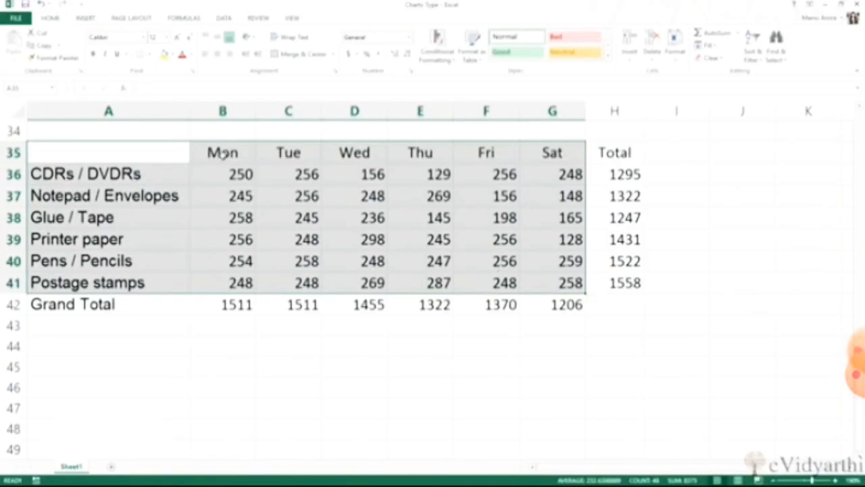
{"action": "left_click", "coordinate": [83, 20]}
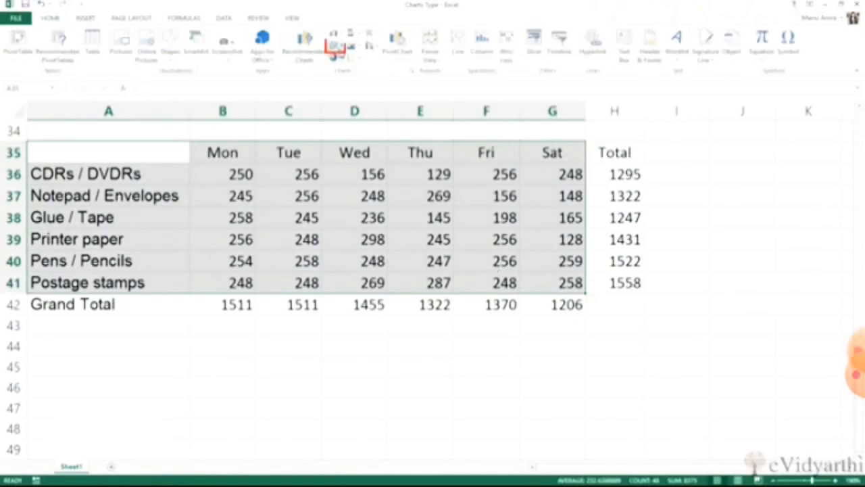
{"action": "left_click", "coordinate": [336, 45]}
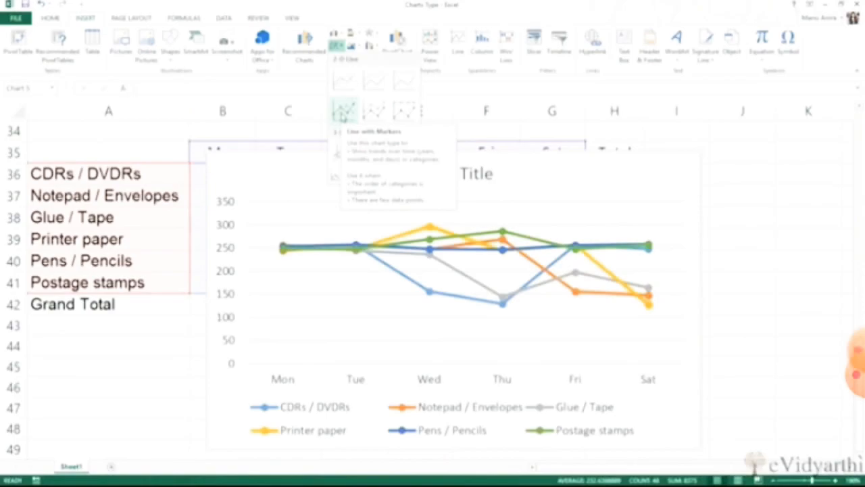
{"action": "left_click", "coordinate": [343, 115]}
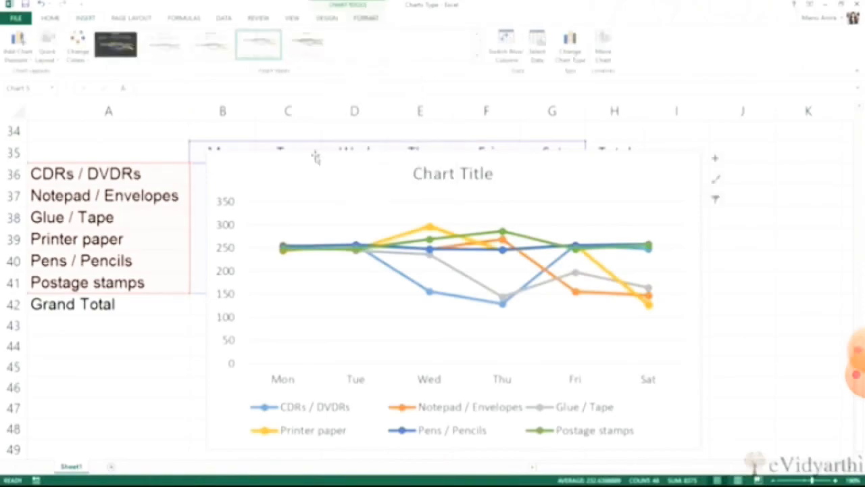
- Shrink the line chart and place it over columns F to J beside the weekly table
{"action": "left_click_drag", "start_coordinate": [206, 150], "coordinate": [207, 152]}
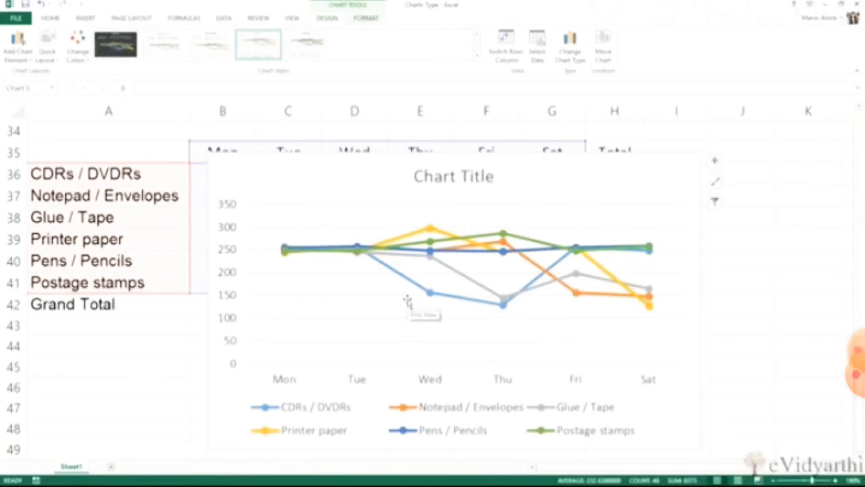
{"action": "left_click", "coordinate": [451, 152]}
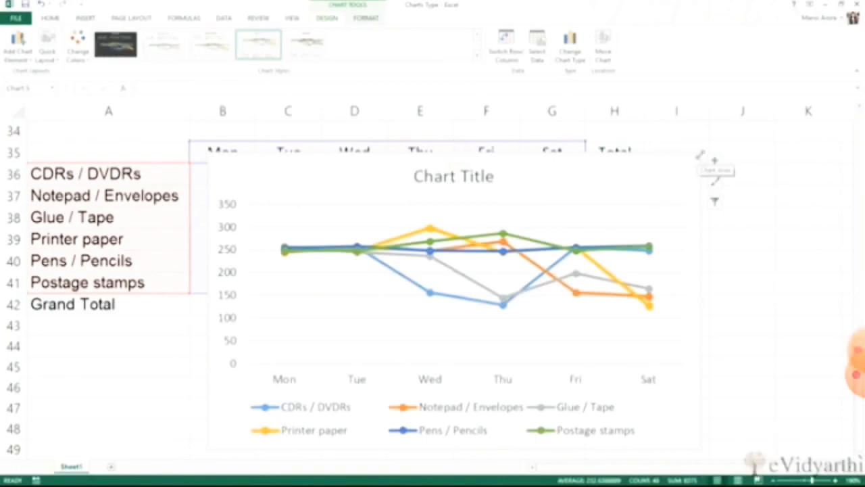
{"action": "left_click_drag", "start_coordinate": [701, 154], "coordinate": [747, 168]}
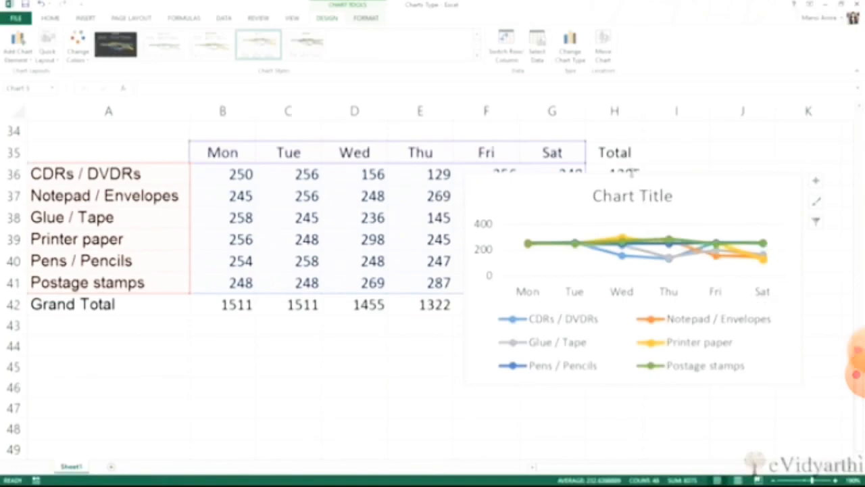
{"action": "left_click_drag", "start_coordinate": [628, 175], "coordinate": [630, 181]}
- Enlarge the line chart by extending its top, bottom and left edges, widening it into column D
{"action": "mouse_move", "coordinate": [539, 252]}
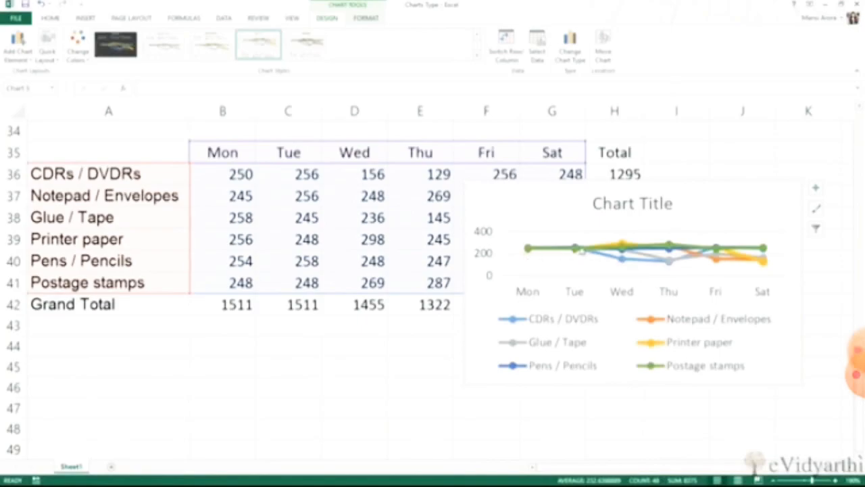
{"action": "mouse_move", "coordinate": [582, 251]}
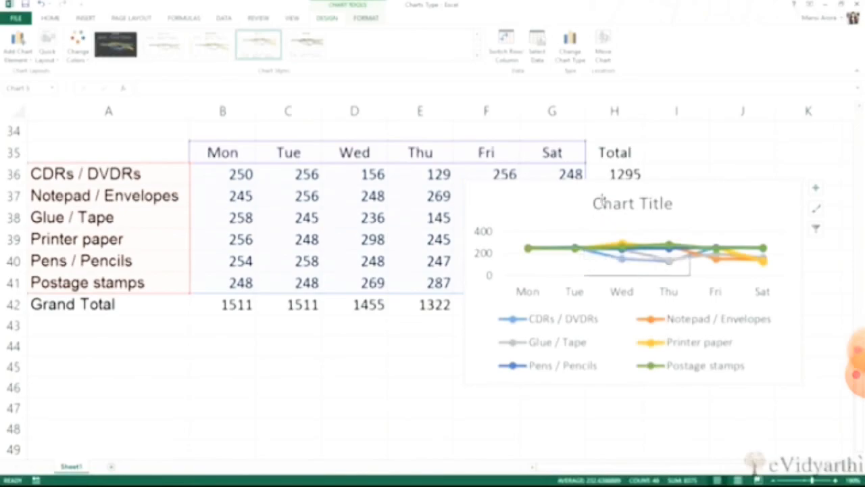
{"action": "left_click_drag", "start_coordinate": [634, 166], "coordinate": [632, 119]}
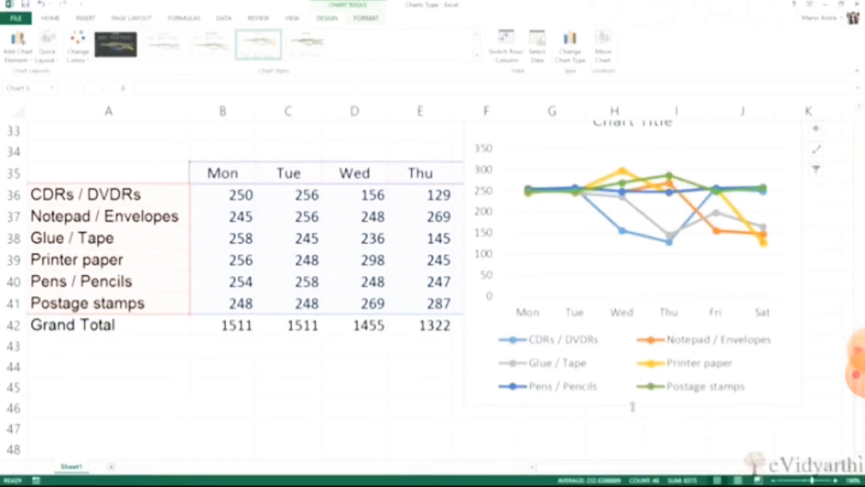
{"action": "left_click_drag", "start_coordinate": [633, 406], "coordinate": [620, 446]}
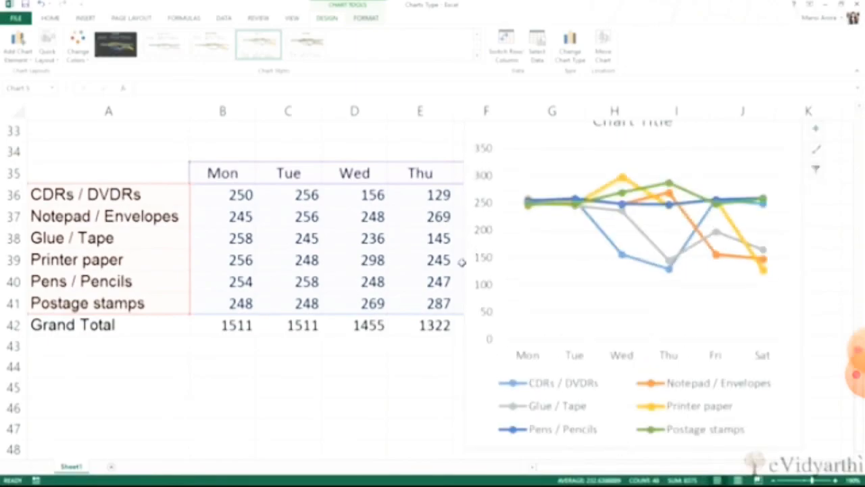
{"action": "left_click_drag", "start_coordinate": [464, 274], "coordinate": [368, 277]}
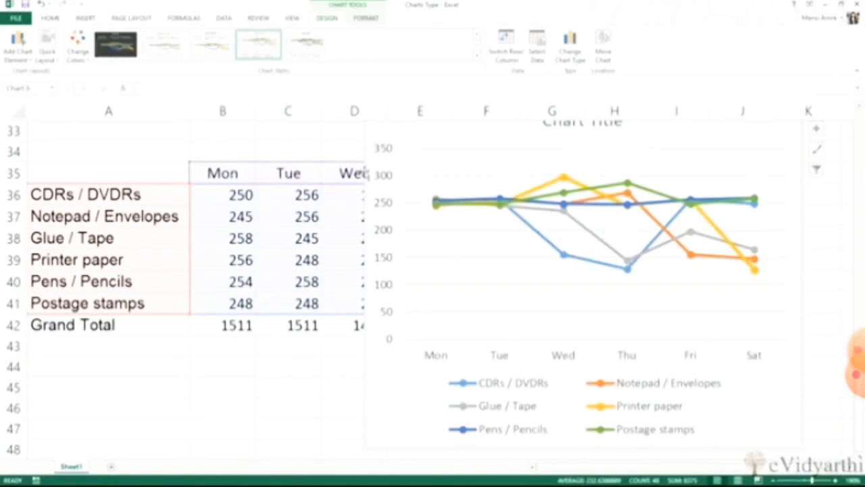
- Move the line chart down and reduce it from its top-left corner to span columns F to J from row 36
{"action": "left_click_drag", "start_coordinate": [365, 194], "coordinate": [365, 238]}
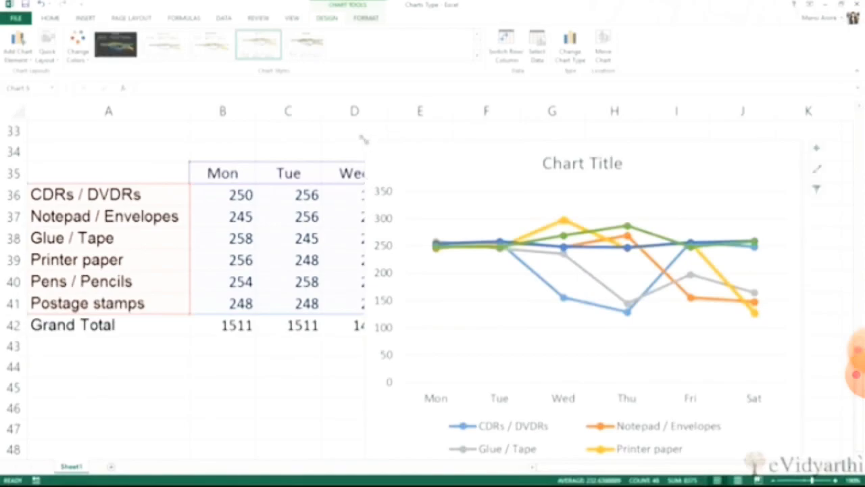
{"action": "left_click_drag", "start_coordinate": [365, 140], "coordinate": [434, 184]}
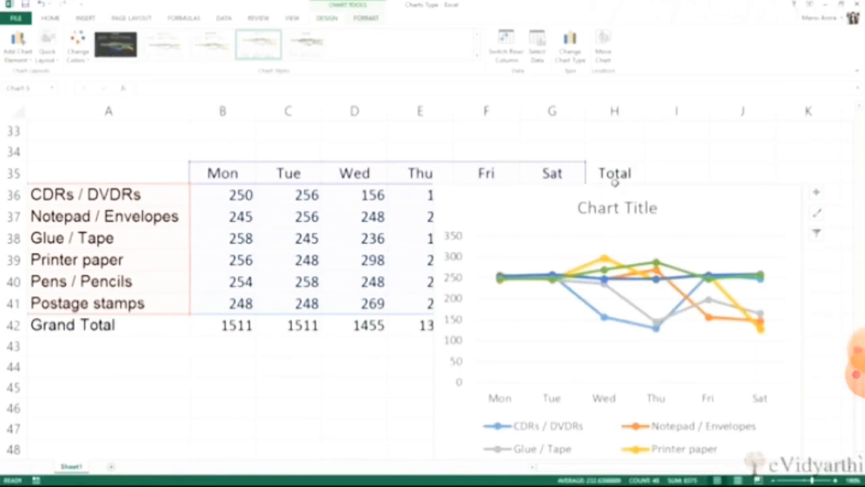
{"action": "left_click_drag", "start_coordinate": [614, 192], "coordinate": [608, 183]}
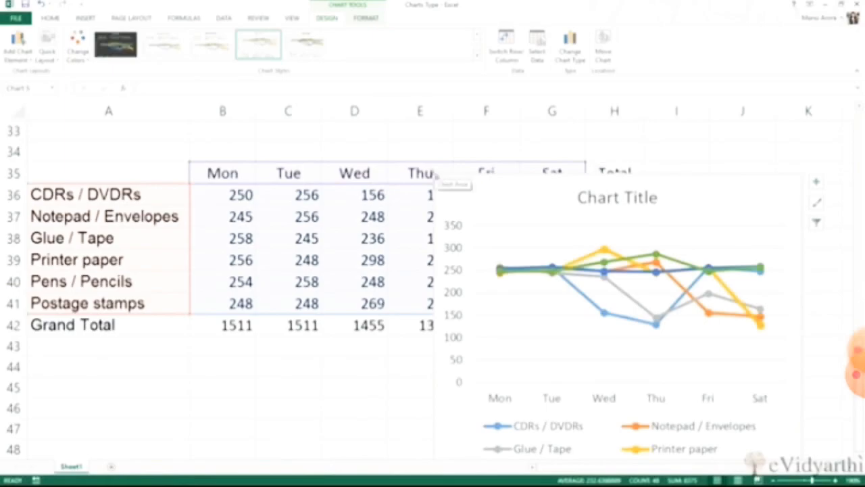
{"action": "left_click_drag", "start_coordinate": [437, 177], "coordinate": [462, 218]}
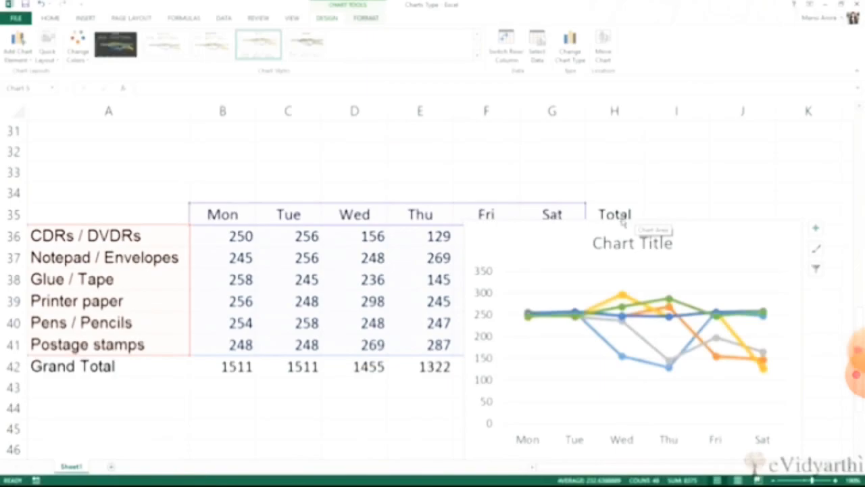
- Move the line chart up the sheet to about row 12, near the lower part of the 3-D column chart
{"action": "left_click", "coordinate": [584, 232]}
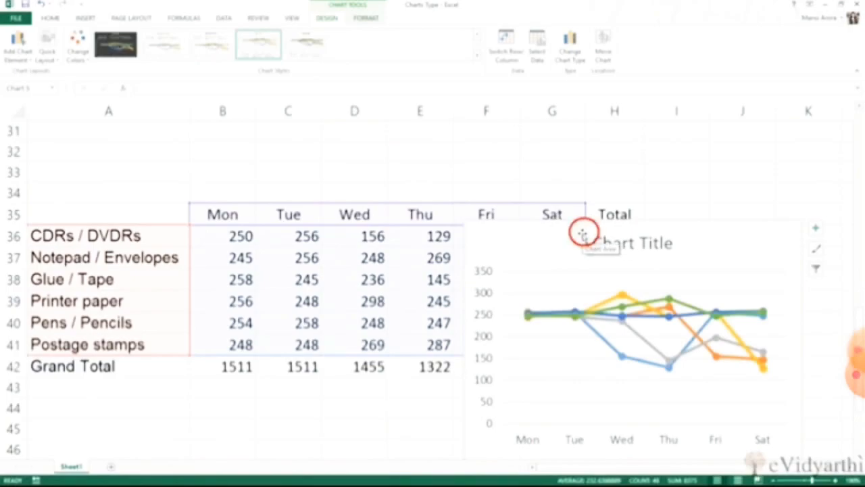
{"action": "left_click_drag", "start_coordinate": [582, 232], "coordinate": [524, 165]}
{"action": "mouse_move", "coordinate": [660, 173]}
{"action": "left_mouse_down"}
{"action": "mouse_move", "coordinate": [487, 135]}
{"action": "mouse_move", "coordinate": [568, 224]}
{"action": "mouse_move", "coordinate": [417, 119]}
{"action": "mouse_move", "coordinate": [318, 189]}
{"action": "mouse_move", "coordinate": [613, 250]}
{"action": "mouse_move", "coordinate": [386, 223]}
{"action": "left_mouse_up"}
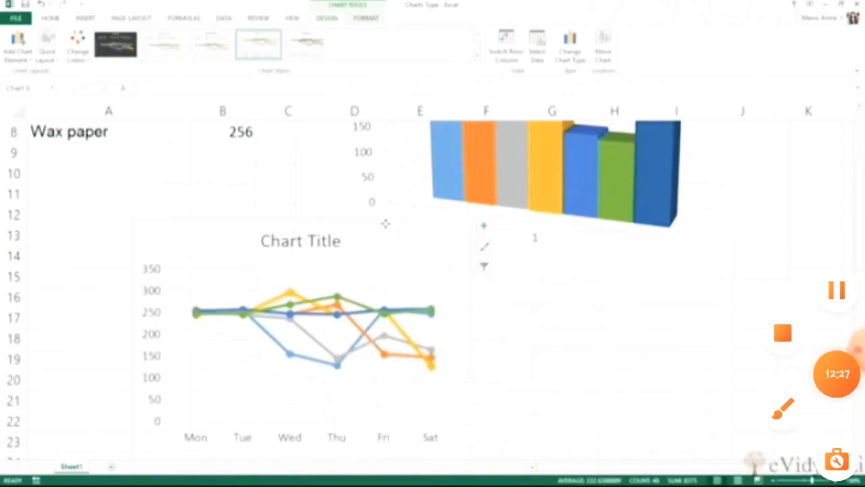